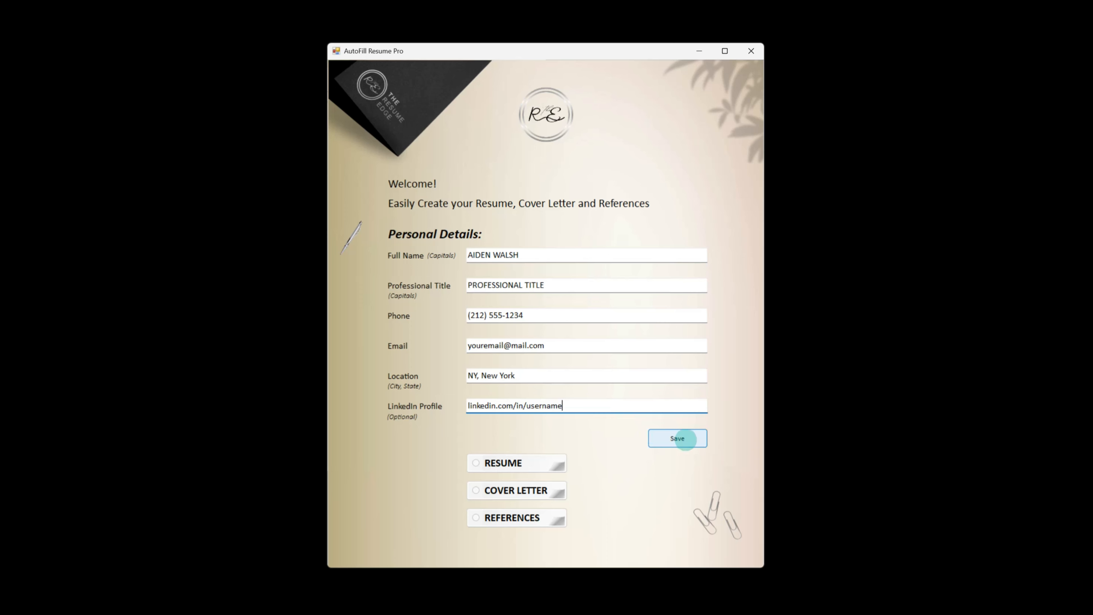
Save the personal details and close the confirmation message
click(682, 438)
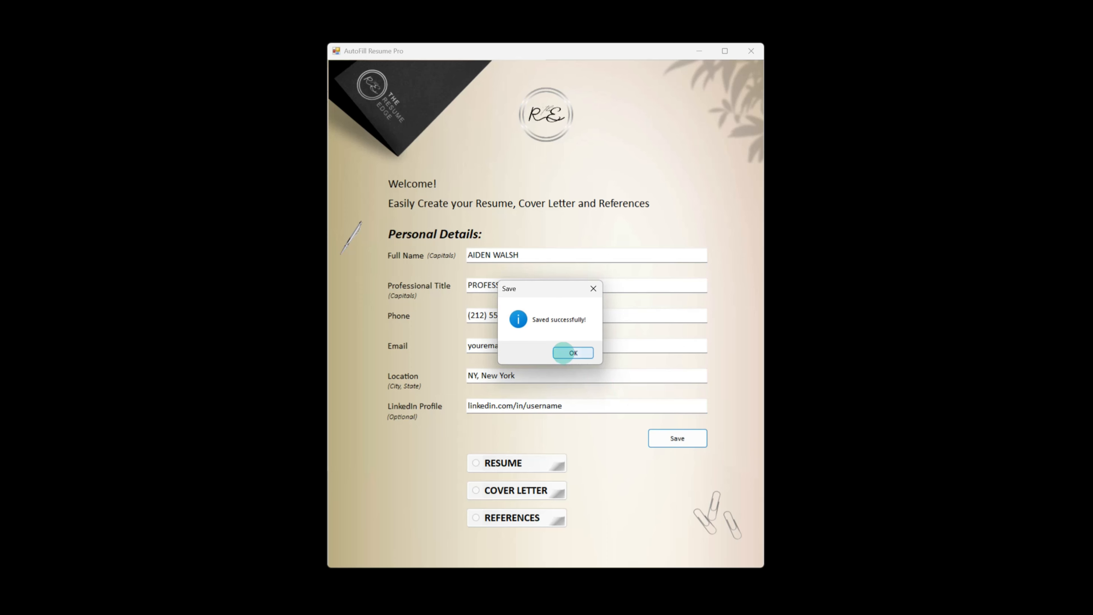
click(564, 352)
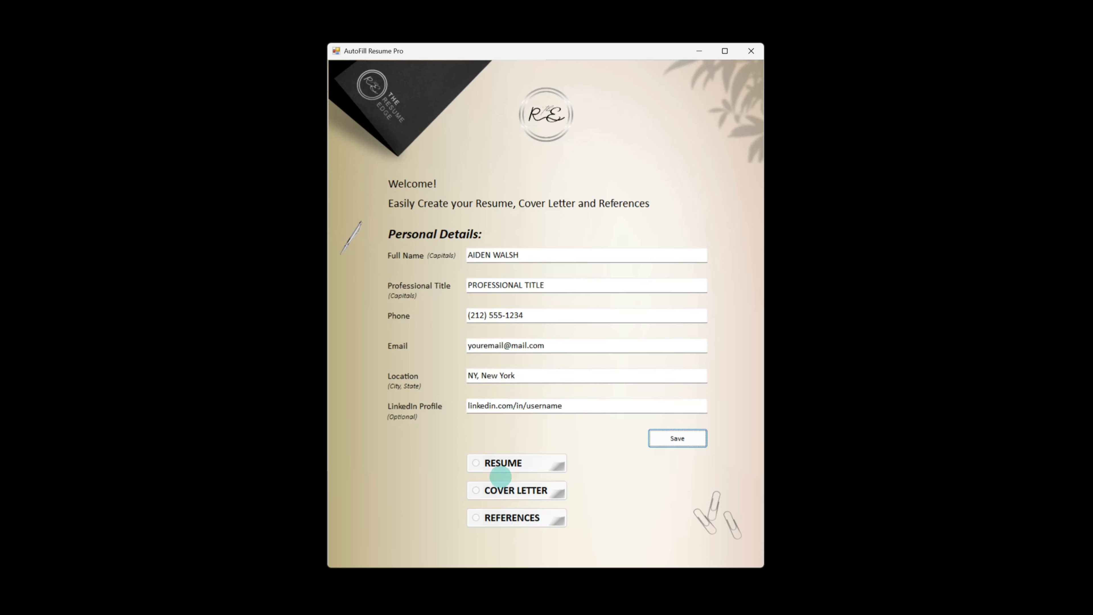
Start a new resume and choose the A4 format
click(491, 460)
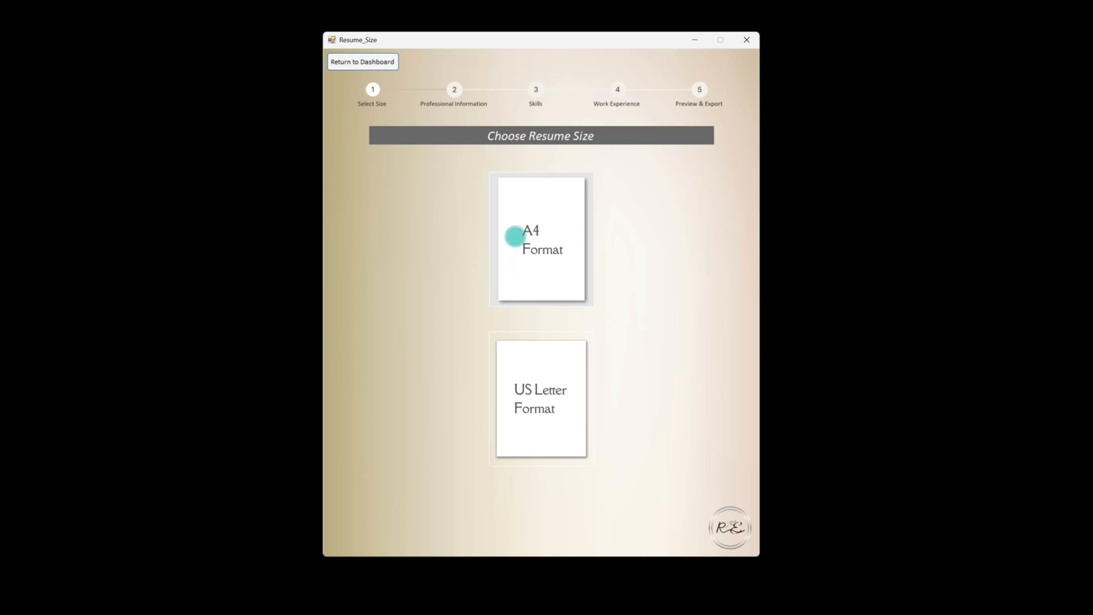
click(515, 237)
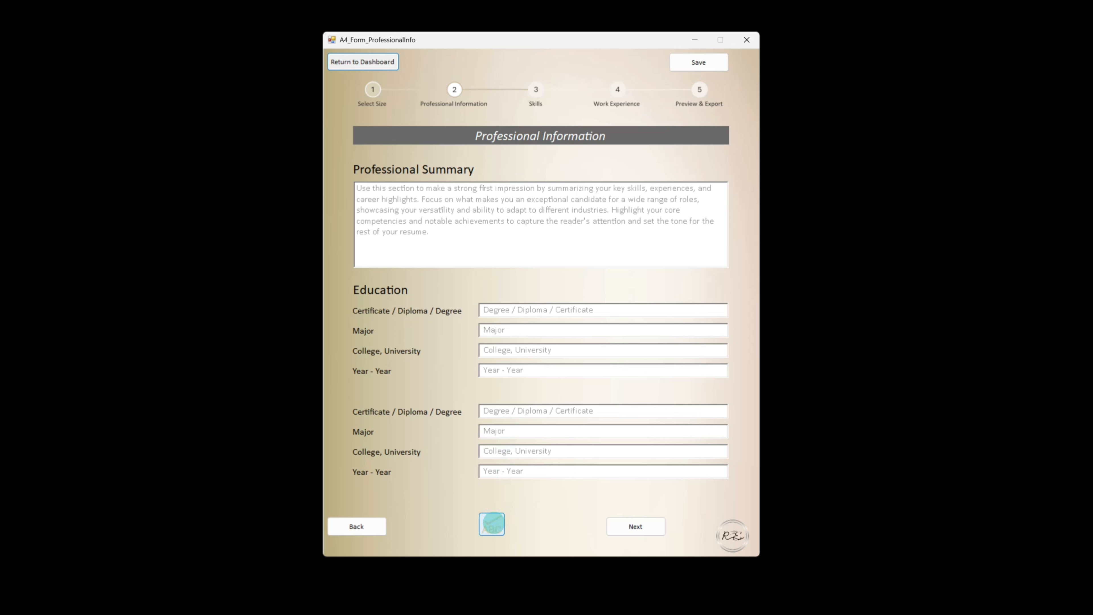
Run a spell check on the professional information page and dismiss the result
click(492, 523)
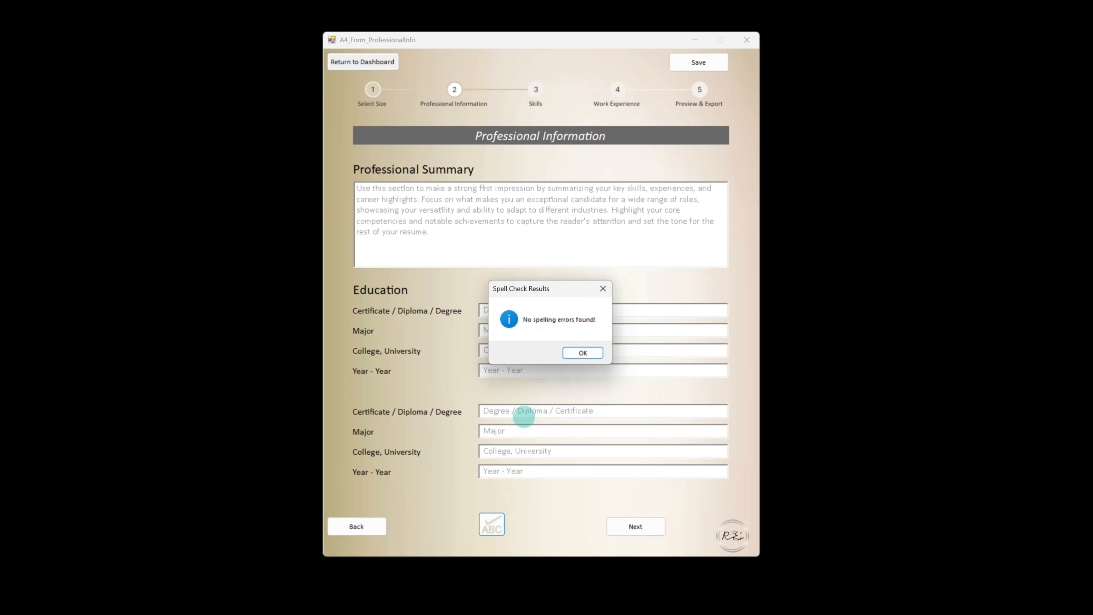
click(587, 353)
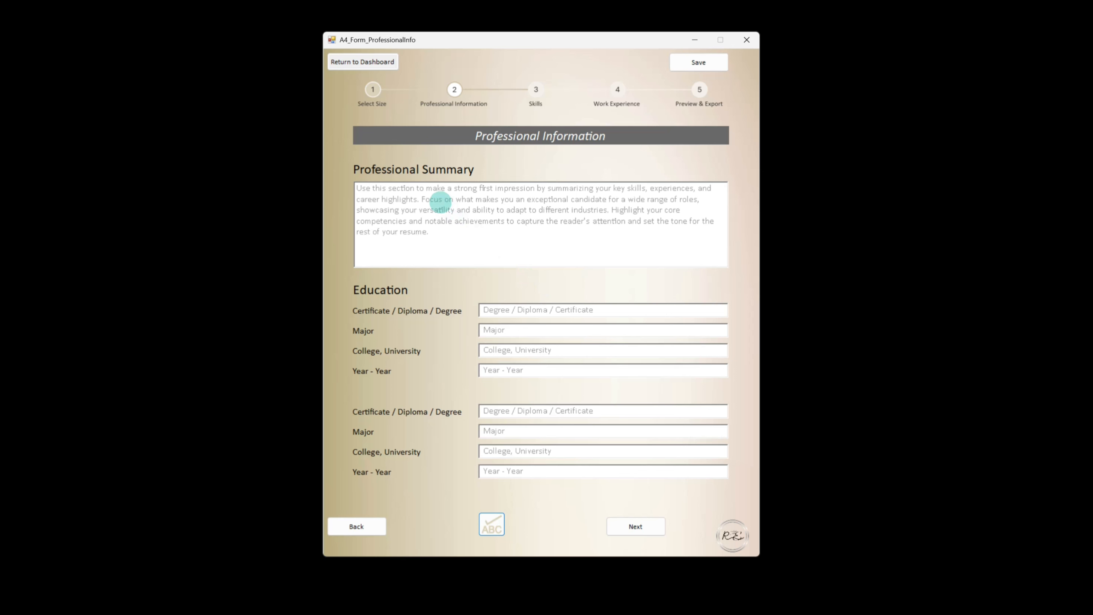
Fill the professional summary by pasting the sample summary text into it
click(440, 203)
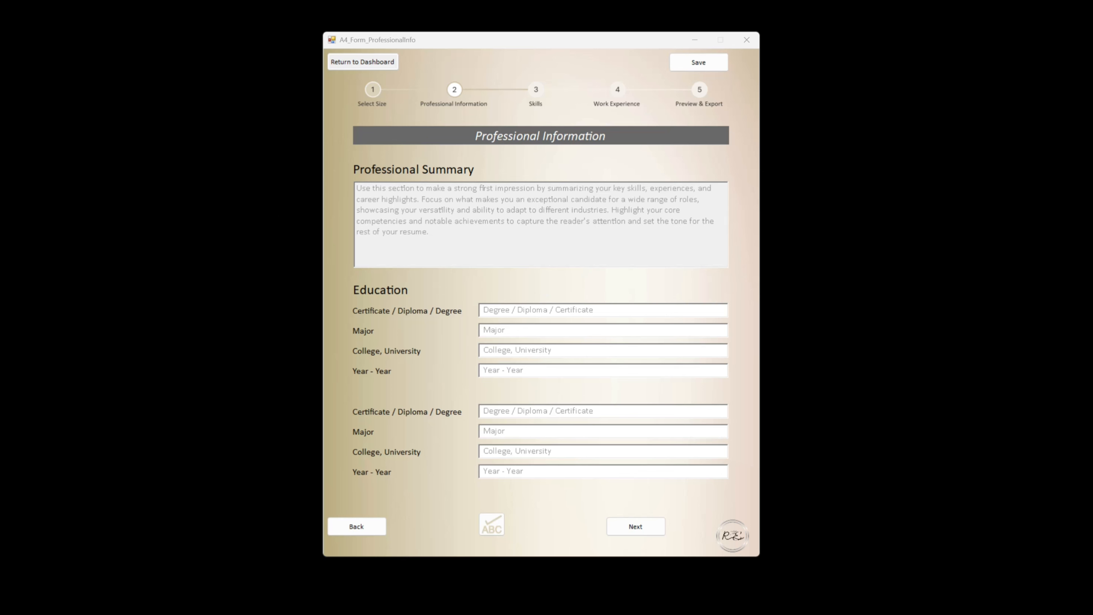
click(405, 242)
text(Use this section to make a strong first impression by summarizing your key skills, experiences, and career highlights. Focus on what makes you an exceptional candidate for a wide range of roles, showcasing your versatility and ability to adapt to different industries. Highlight your core competencies and notable achievements to capture the reader's attention and set the tone for the rest of your resume.)
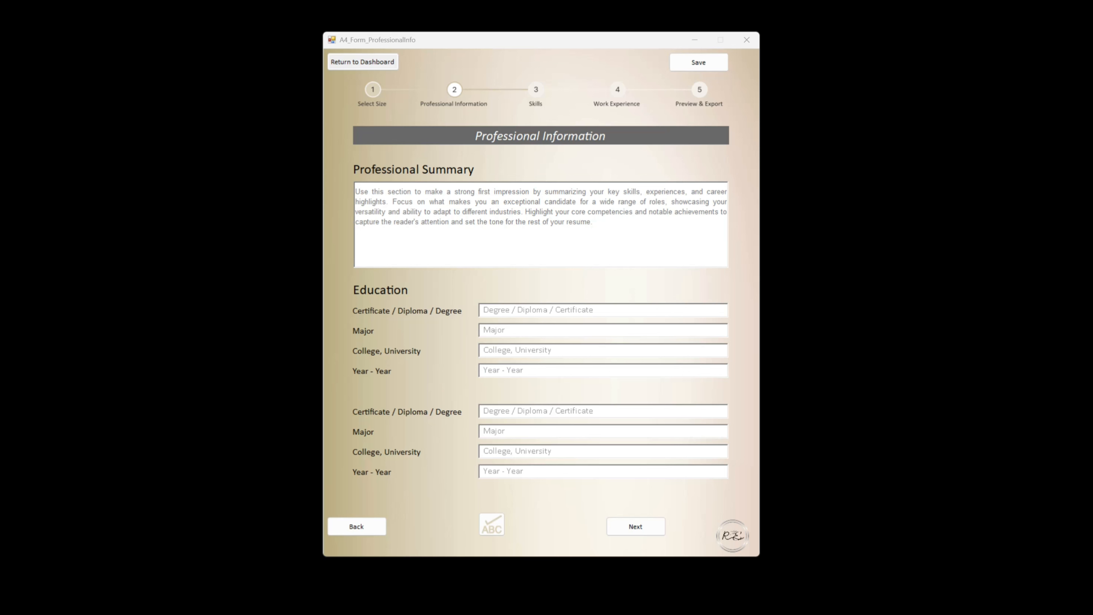
Fill both education entries with their sample degree, major, college and year text
click(525, 310)
click(500, 331)
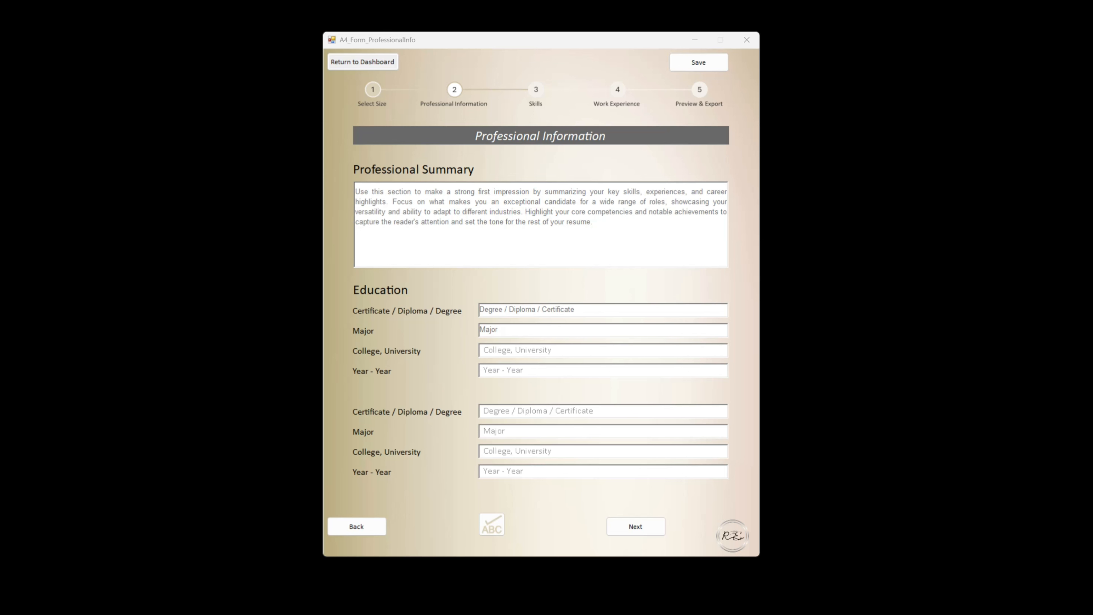
click(500, 350)
click(504, 371)
drag(577, 310, 478, 327)
click(501, 409)
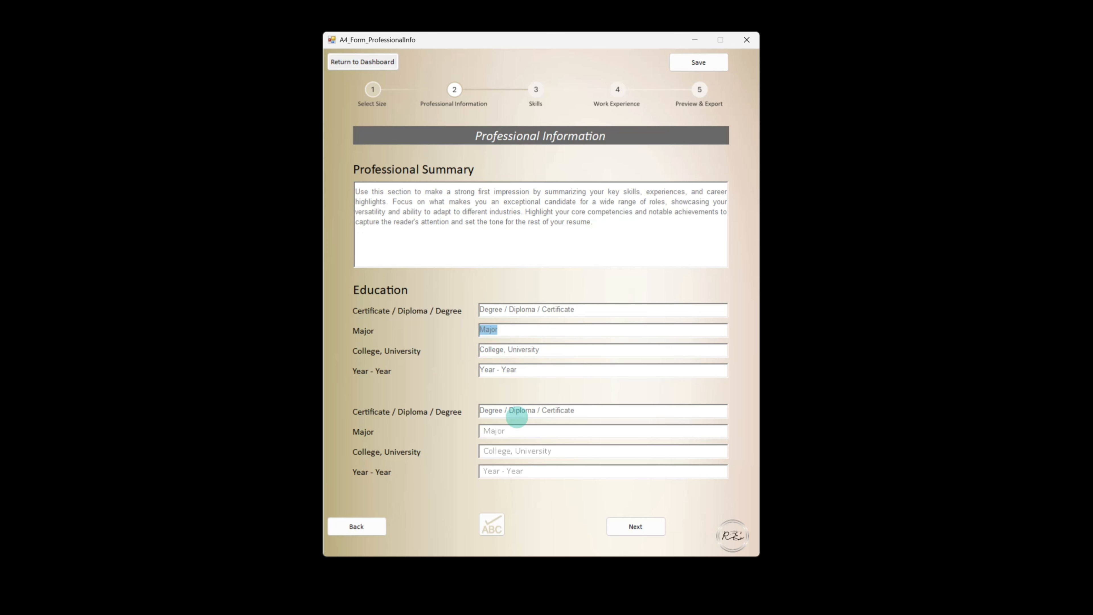
click(509, 436)
drag(535, 350, 469, 369)
click(506, 450)
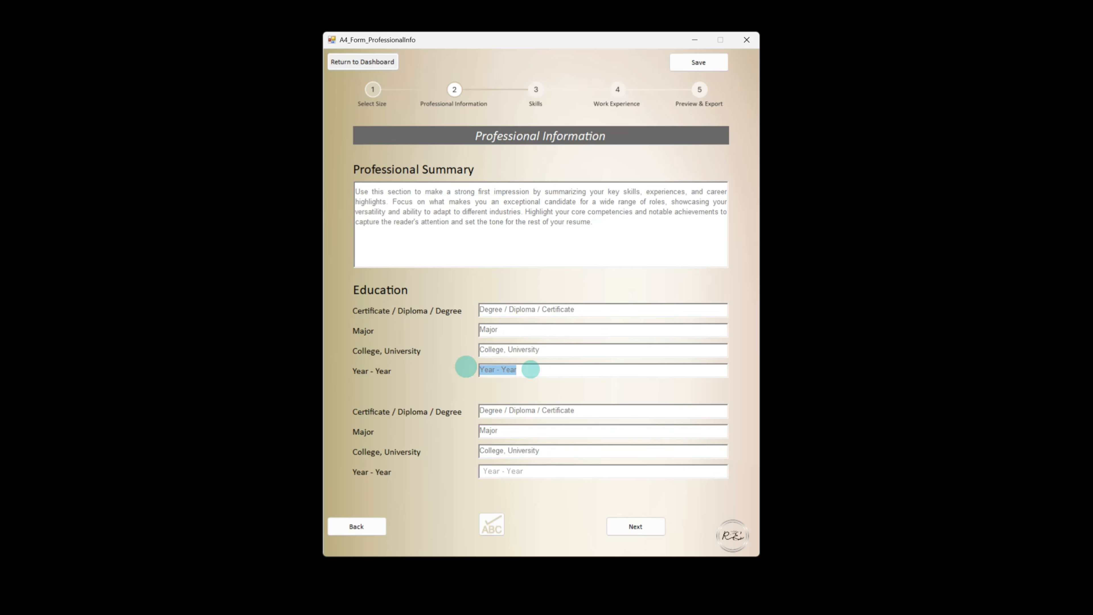
click(508, 470)
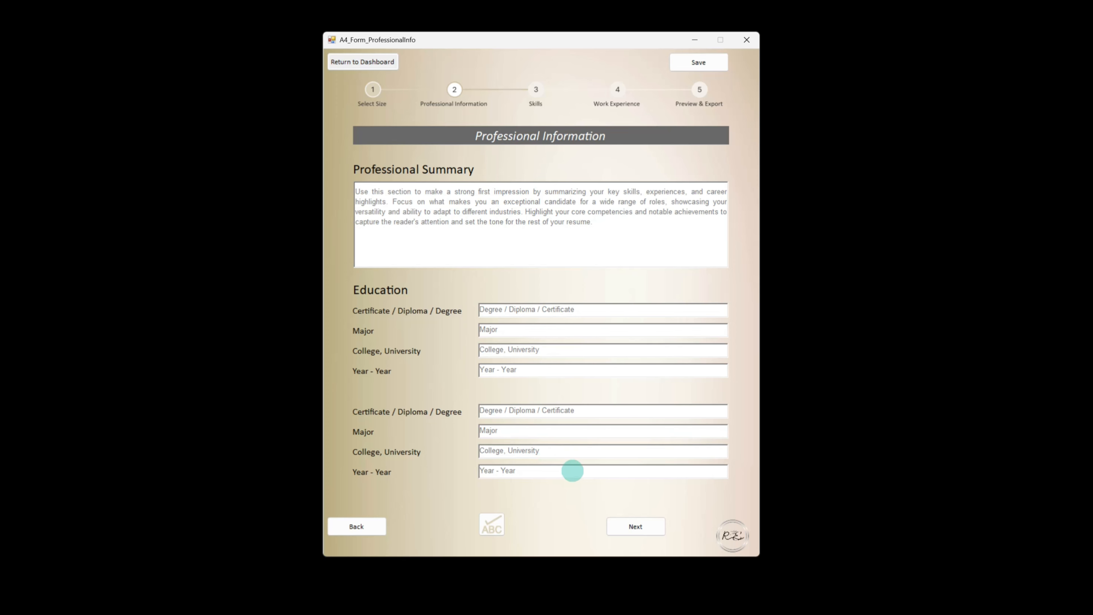
Move to the Skills page and fill all professional and technical skill fields with their sample entries
click(631, 529)
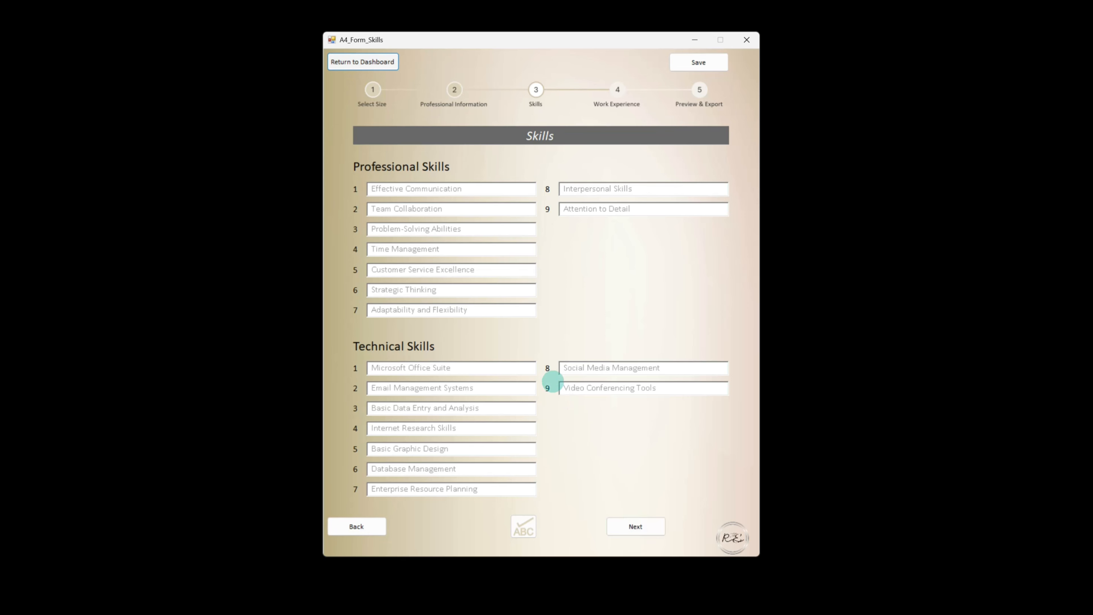
click(386, 188)
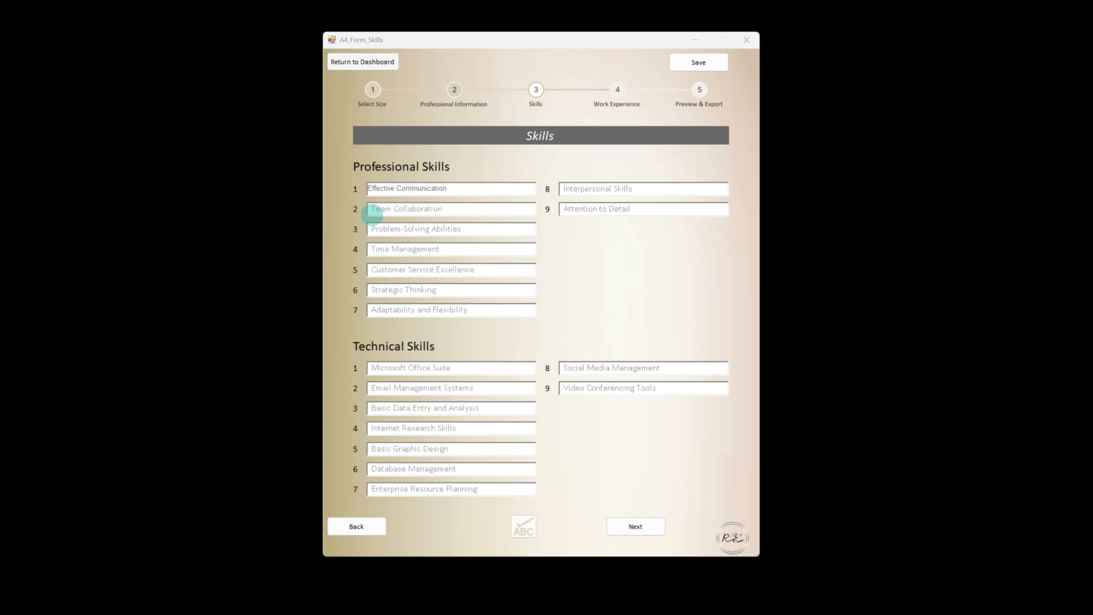
click(378, 210)
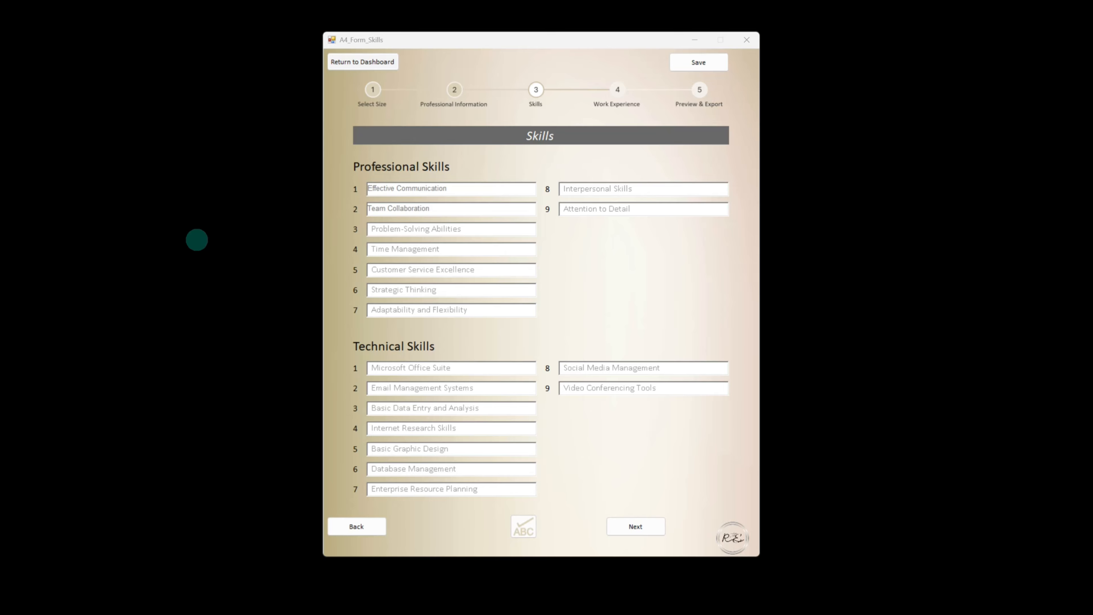
click(379, 230)
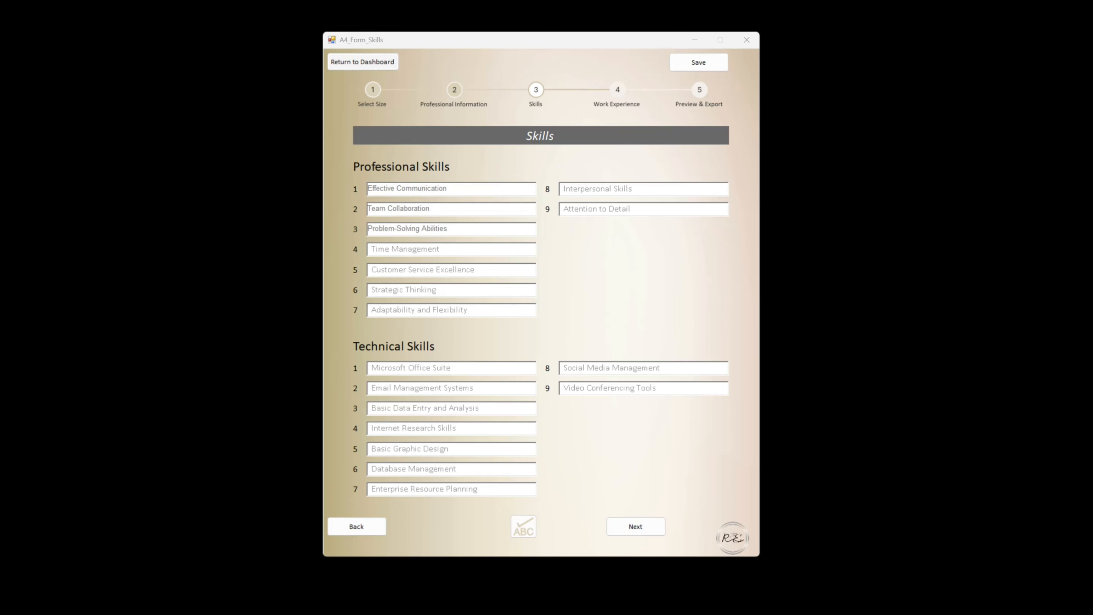
click(582, 368)
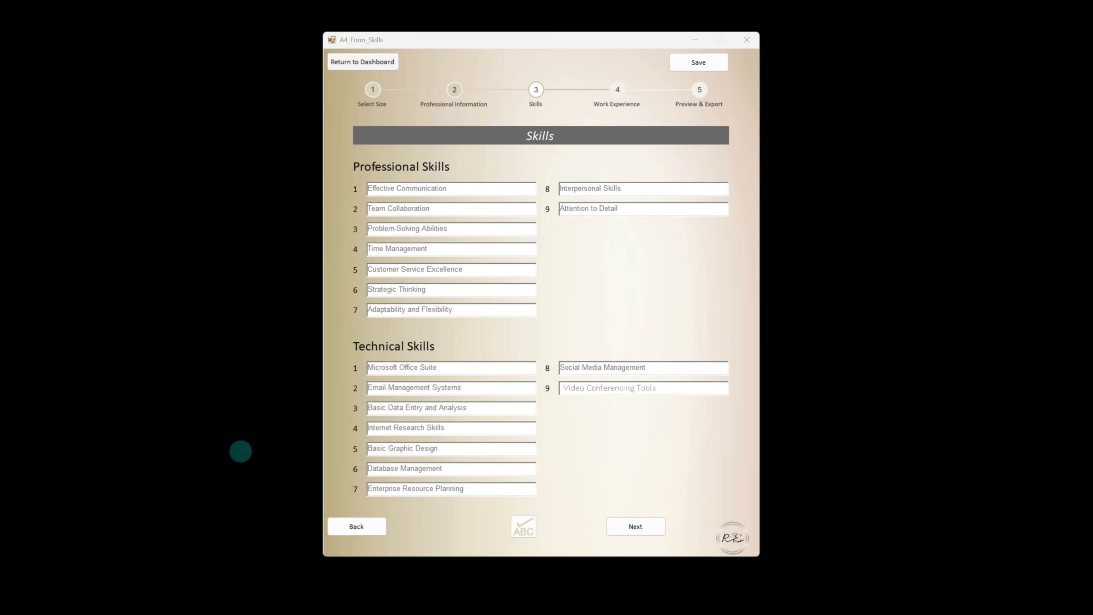
click(584, 390)
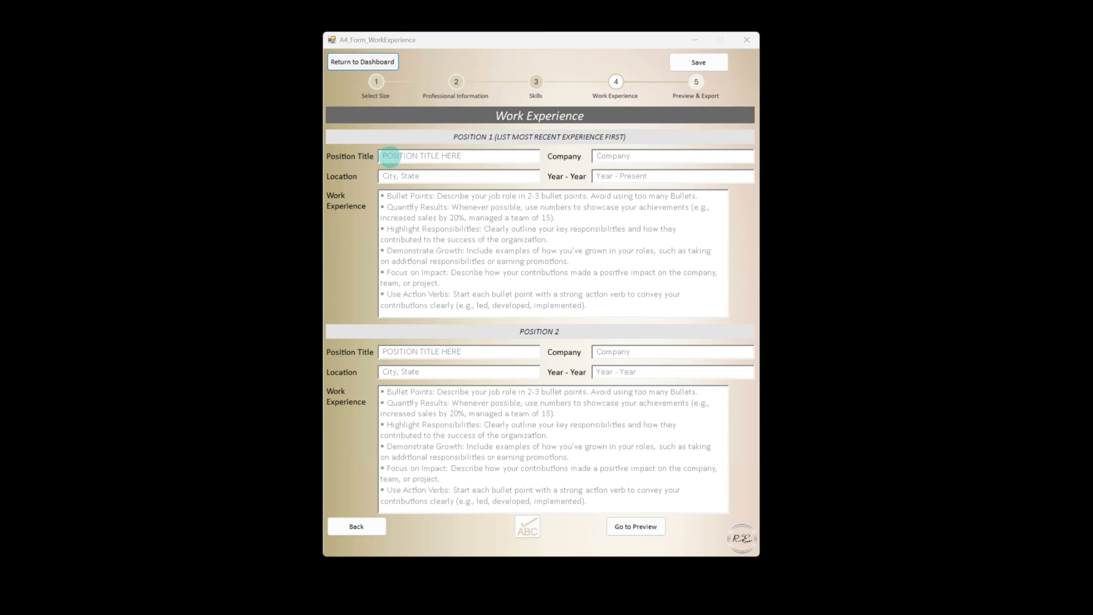
Fill Position 1's title, company, location and year fields with their sample text
click(390, 156)
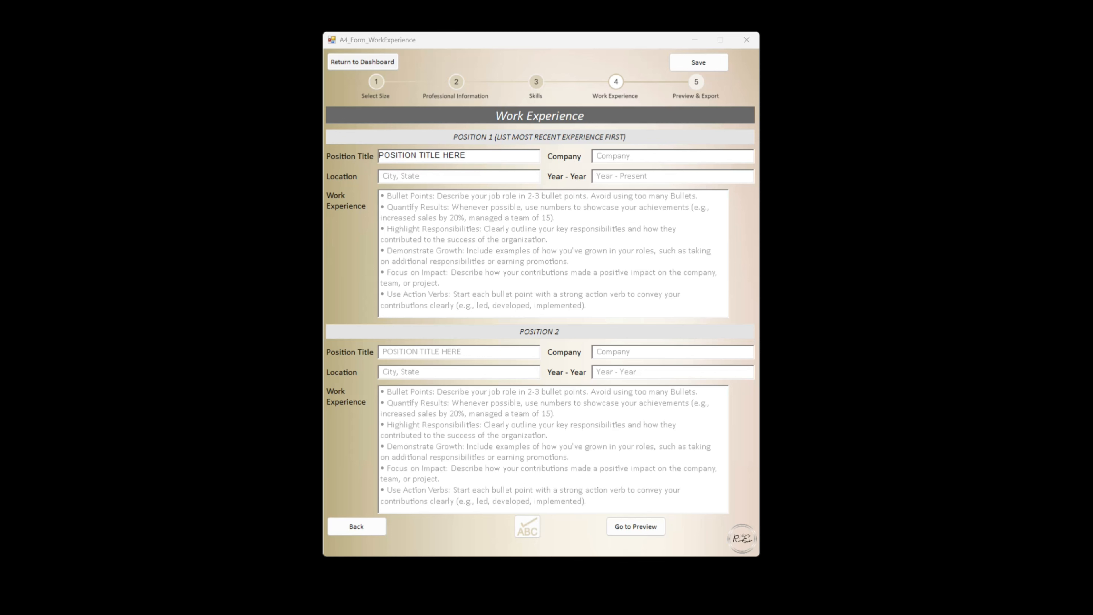
click(641, 155)
click(390, 176)
click(637, 175)
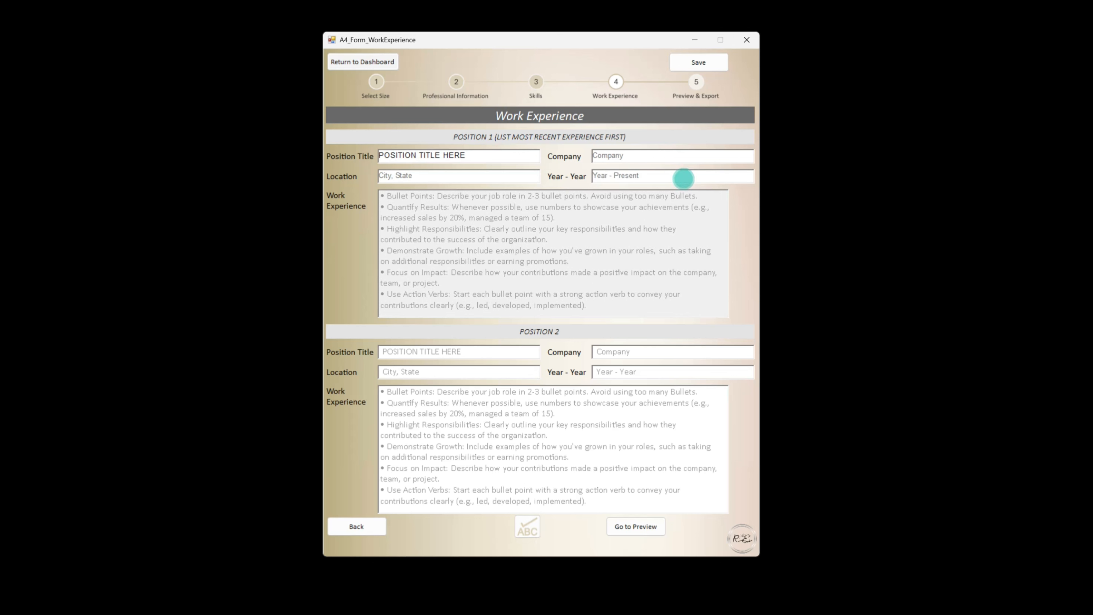
Type the Bullet Points and Quantify Results bullets for Position 1's work experience, then paste the remaining bullets
key(Tab)
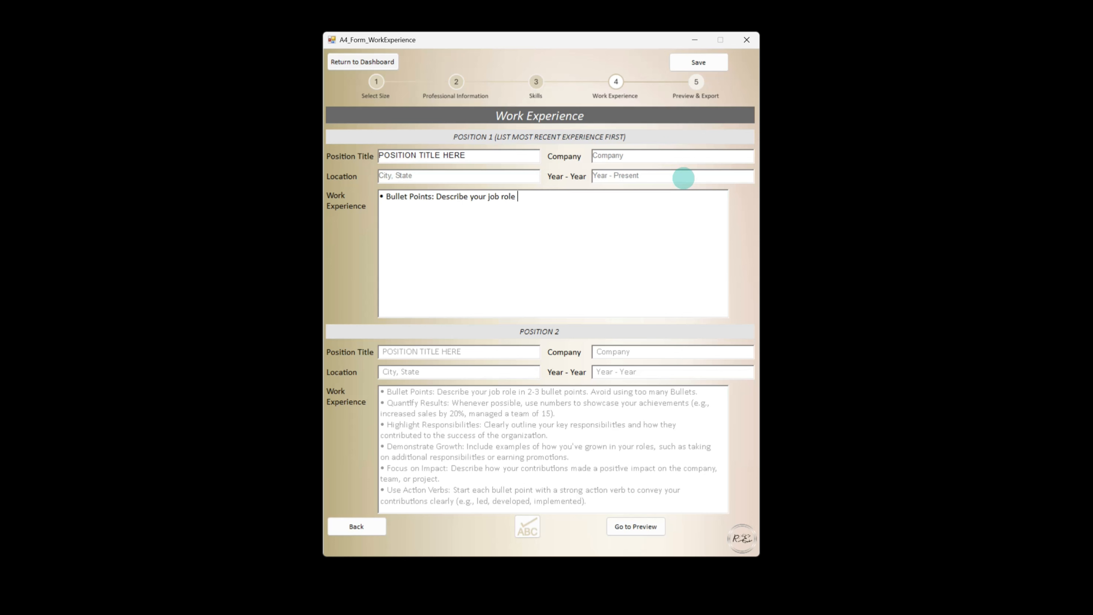
key(BackSpace)
text(bullet points. Avoid using too many bullets. • Qu)
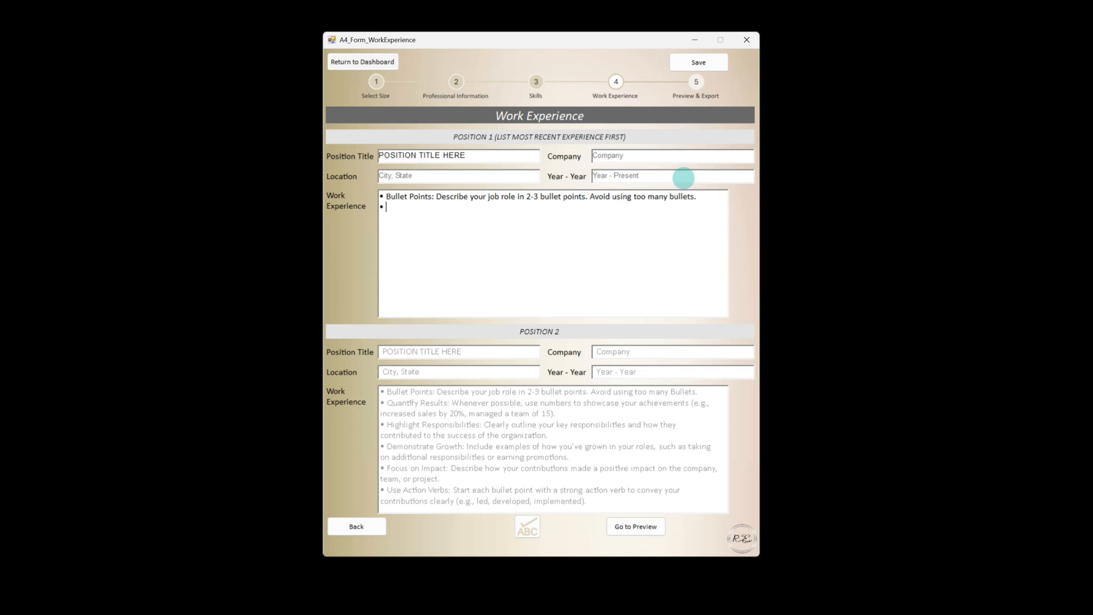
text(antify Results: Whenever possible, use numbers to showc)
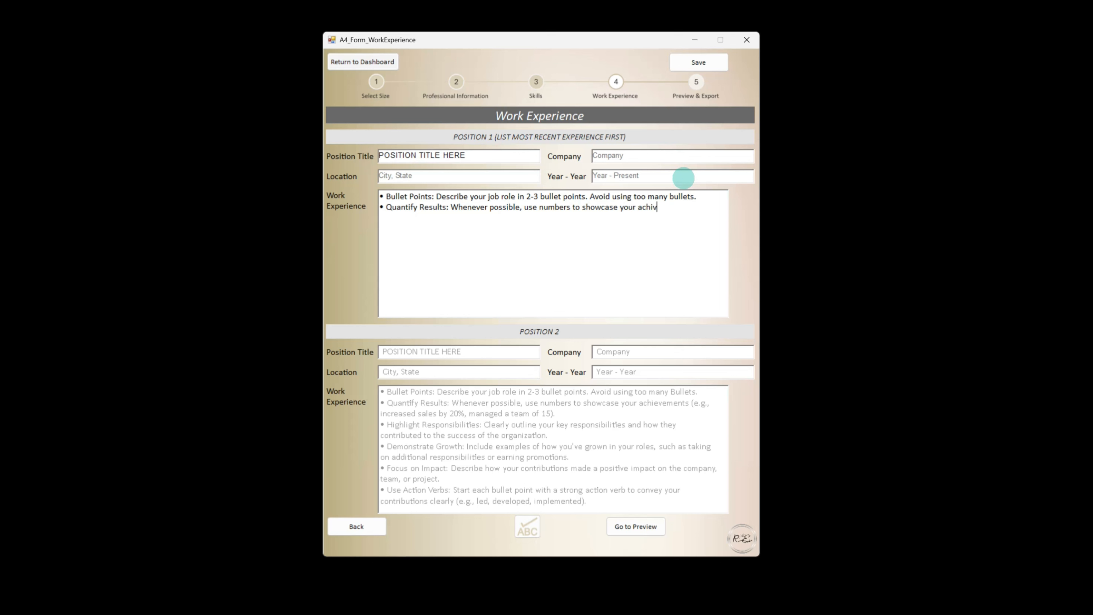
text(ase your achievements.)
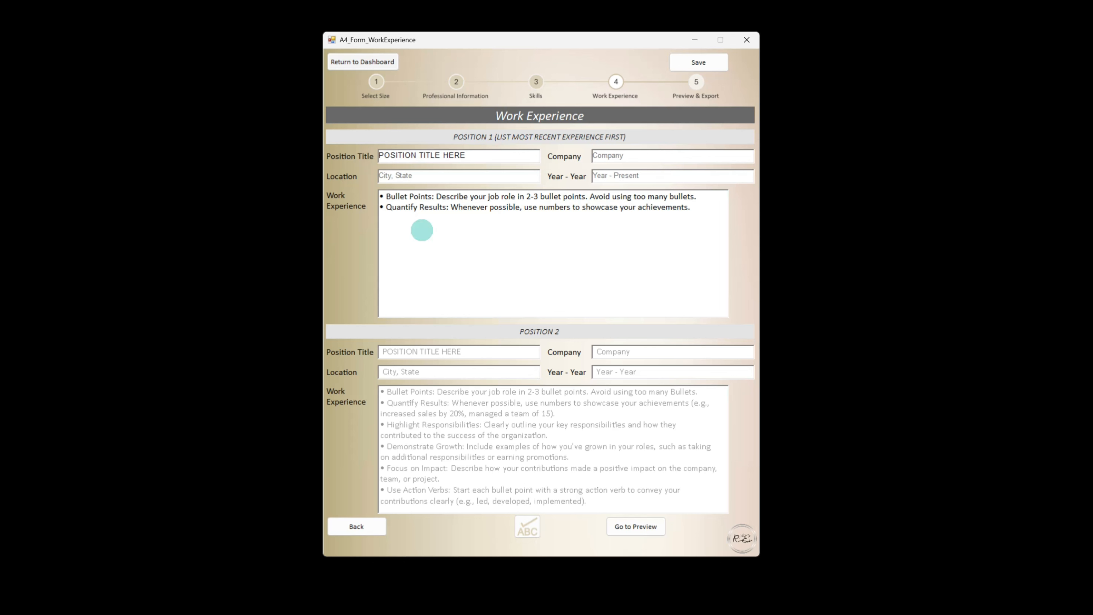
text(• Highlight Responsibilities: Clearly outline your key responsibilities and how they contributed to the success of the organization. • Demonstrate Growth: Include examples of how you've grown in your roles, such as taking on additional responsibilities or earning promotions. • Focus on Impact: Describe how your contributions made a positive impact on the company, team, or project. • Use Action Verbs: Start each bullet point with a strong action verb to convey your contributions clearly (e.g., led, developed, implemented).)
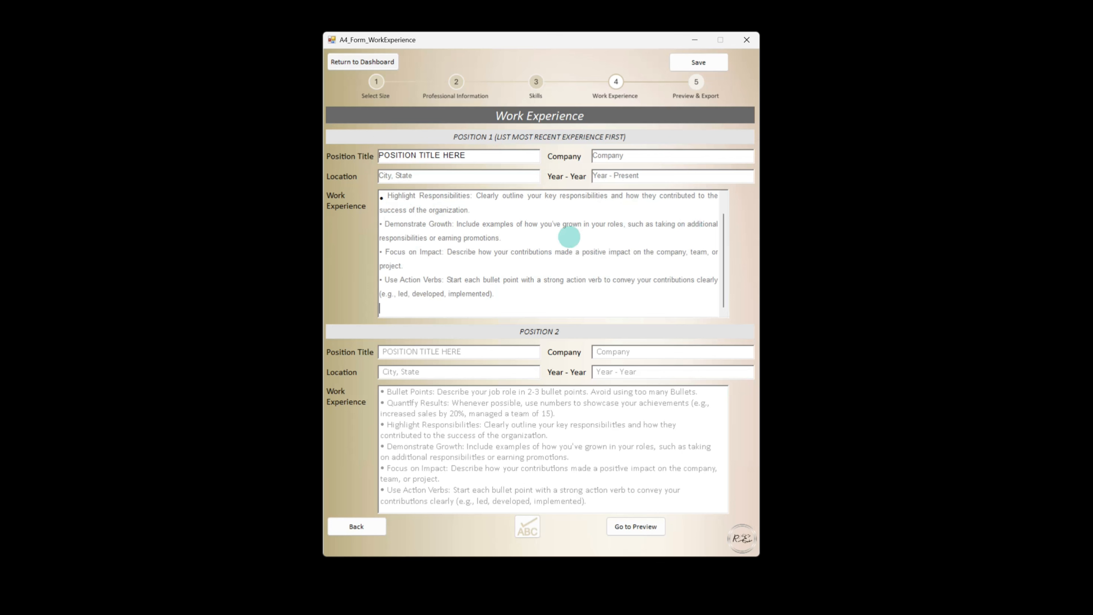
Copy Position 1's title, location and company into the matching Position 2 fields
click(450, 354)
drag(467, 155, 356, 151)
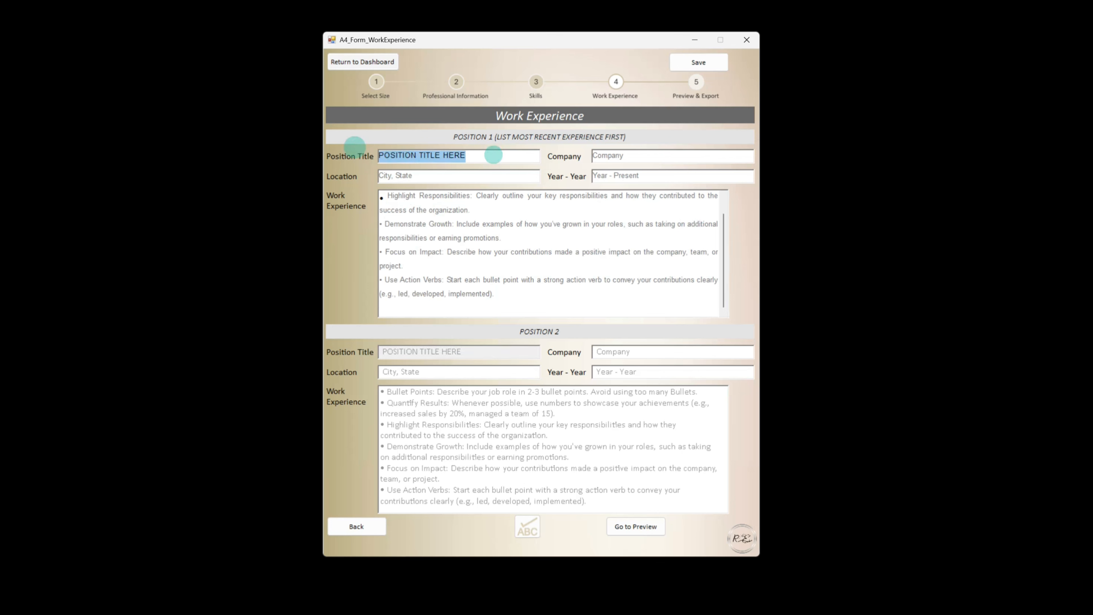
key(ctrl+c)
click(426, 353)
key(ctrl+v)
drag(461, 174, 327, 173)
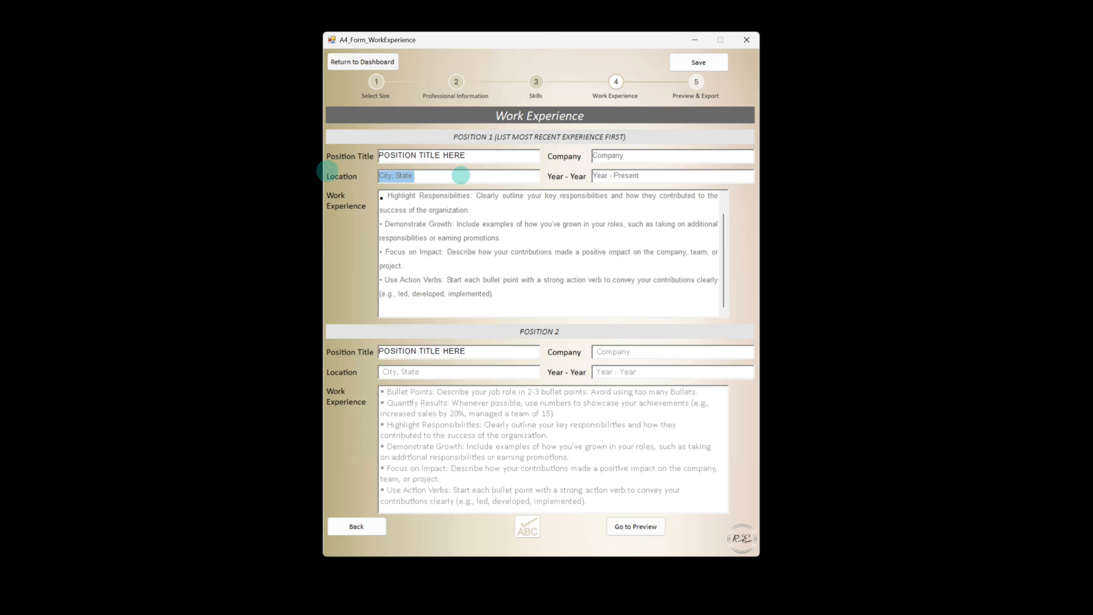
key(ctrl+c)
click(410, 373)
key(ctrl+v)
drag(636, 159, 570, 157)
key(ctrl+c)
click(633, 354)
key(ctrl+v)
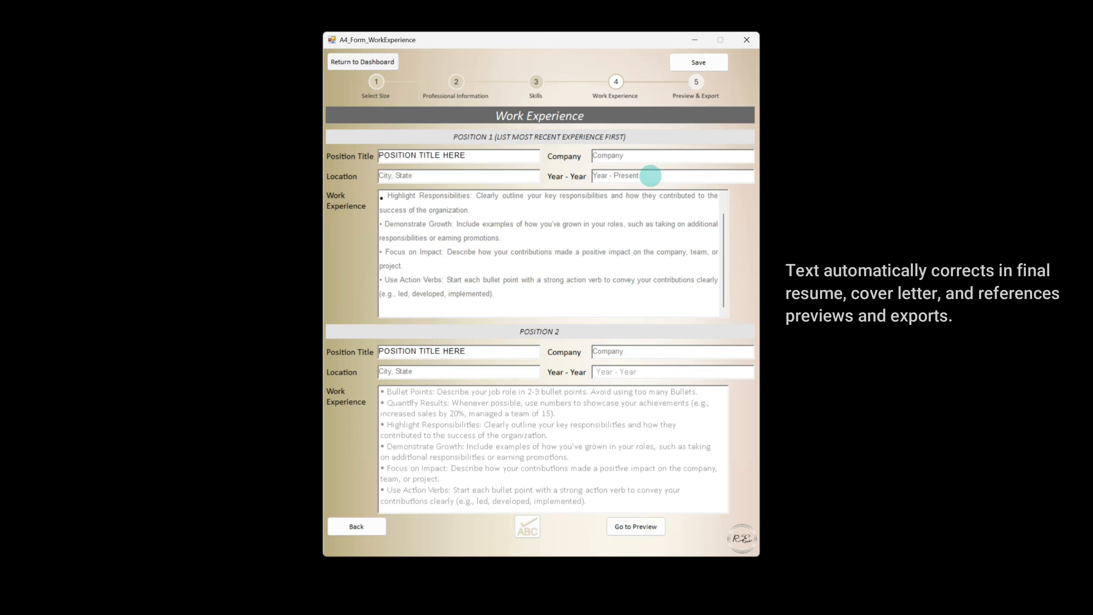
Copy Position 1's "Year - Present" value into Position 2's year field
drag(651, 176, 546, 180)
key(ctrl+c)
click(617, 375)
key(ctrl+v)
click(149, 437)
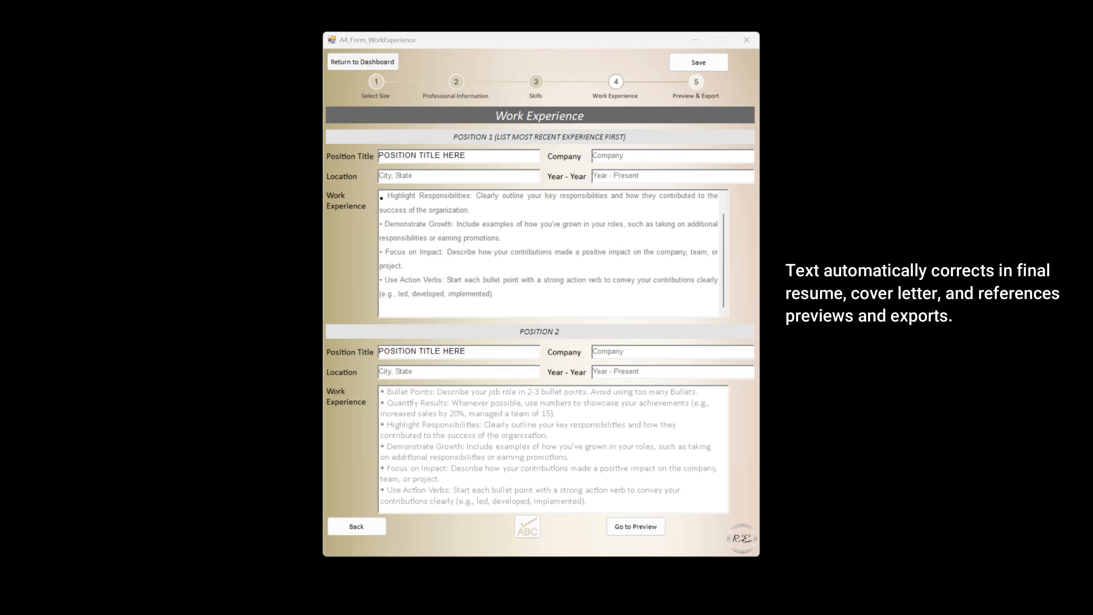
Paste sample bullet points into Position 2's work experience box
click(456, 428)
key(ctrl+v)
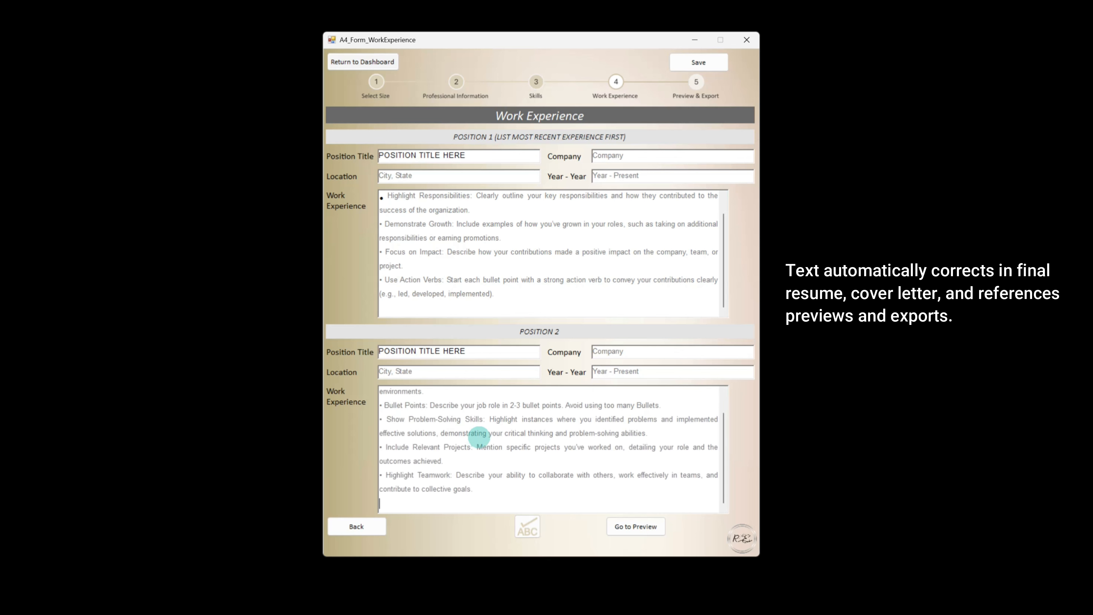
scroll(483, 426, up, 1)
click(464, 286)
key(ctrl+v)
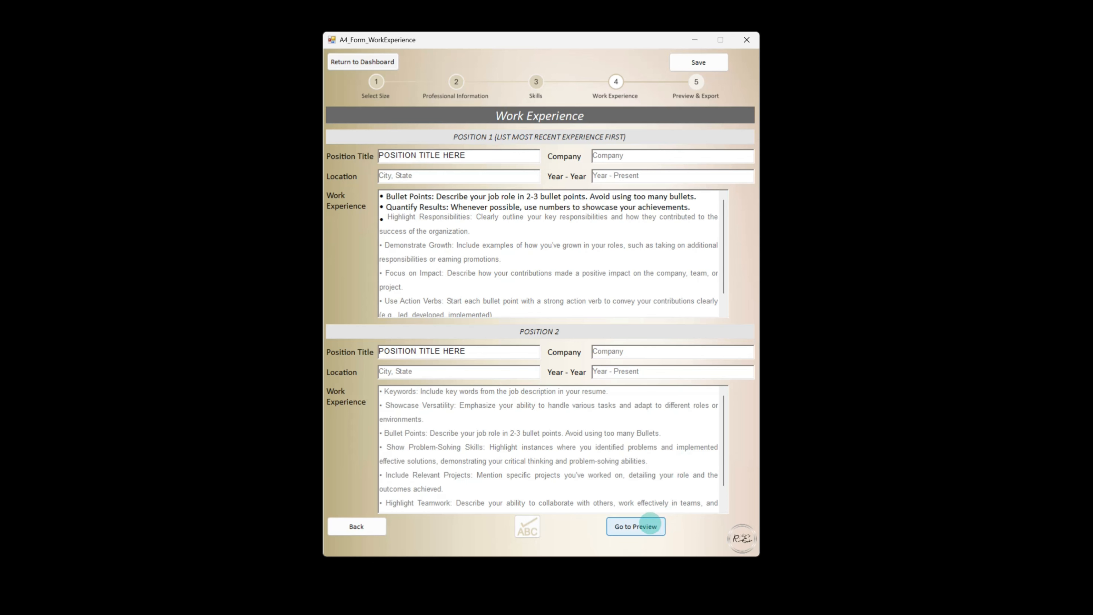
Open the resume preview and toggle its window between maximized and restored size
click(650, 524)
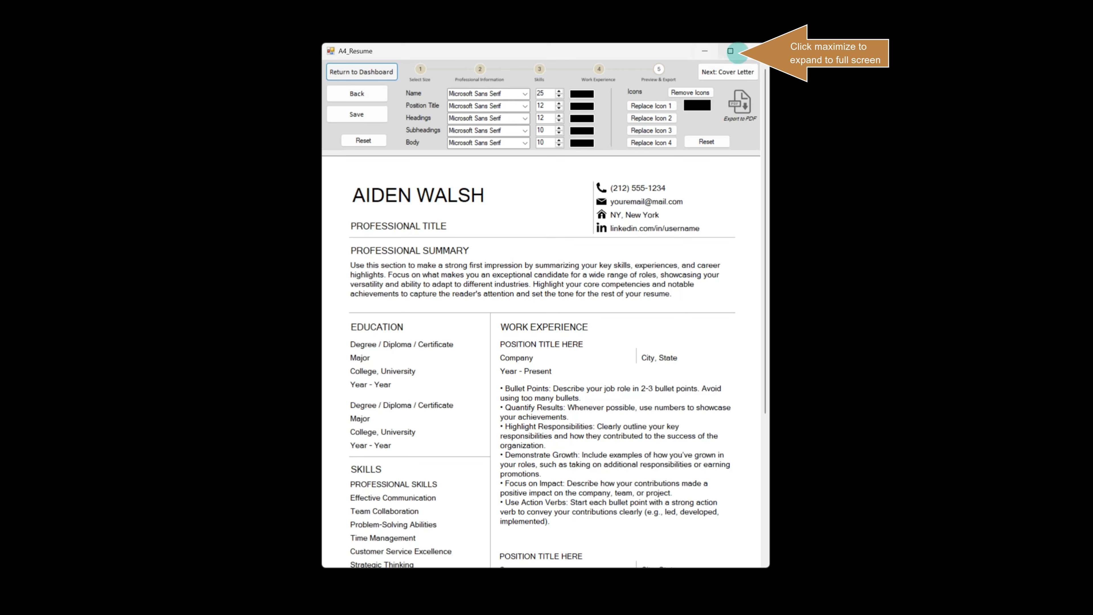
mouse_move(731, 51)
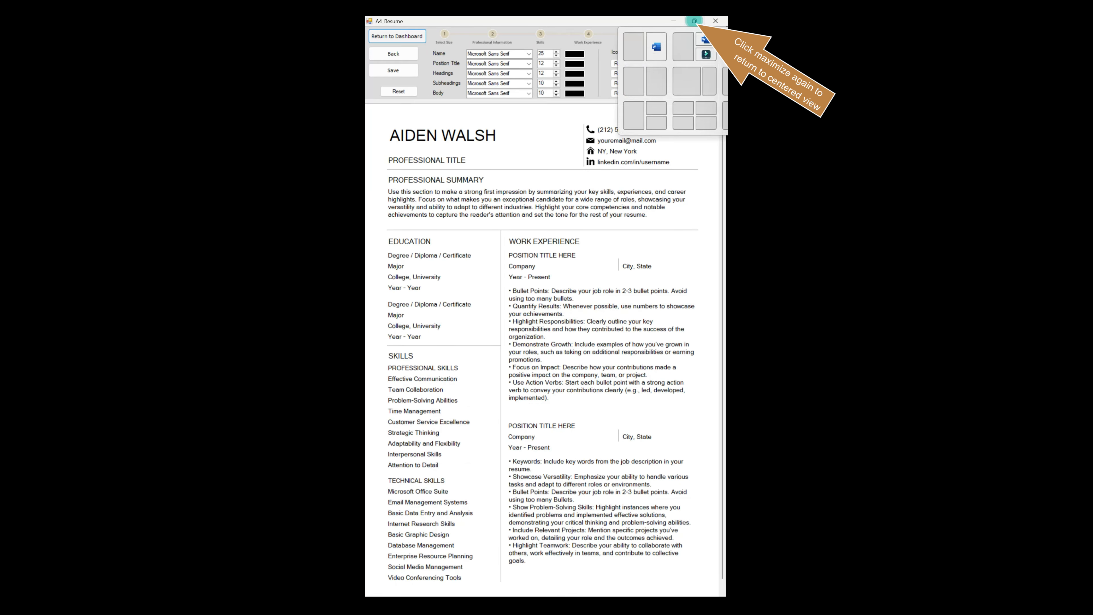
click(694, 21)
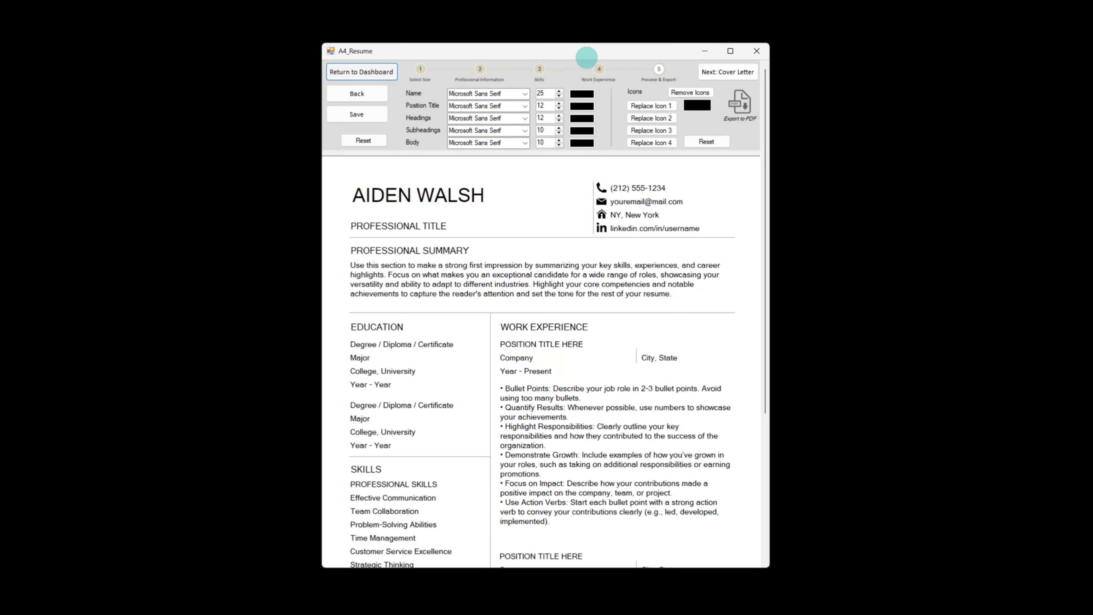
Move the preview window up and enlarge it downward to show the whole resume page
mouse_move(550, 51)
mouse_down()
mouse_move(554, 38)
mouse_move(548, 62)
mouse_move(552, 32)
mouse_up()
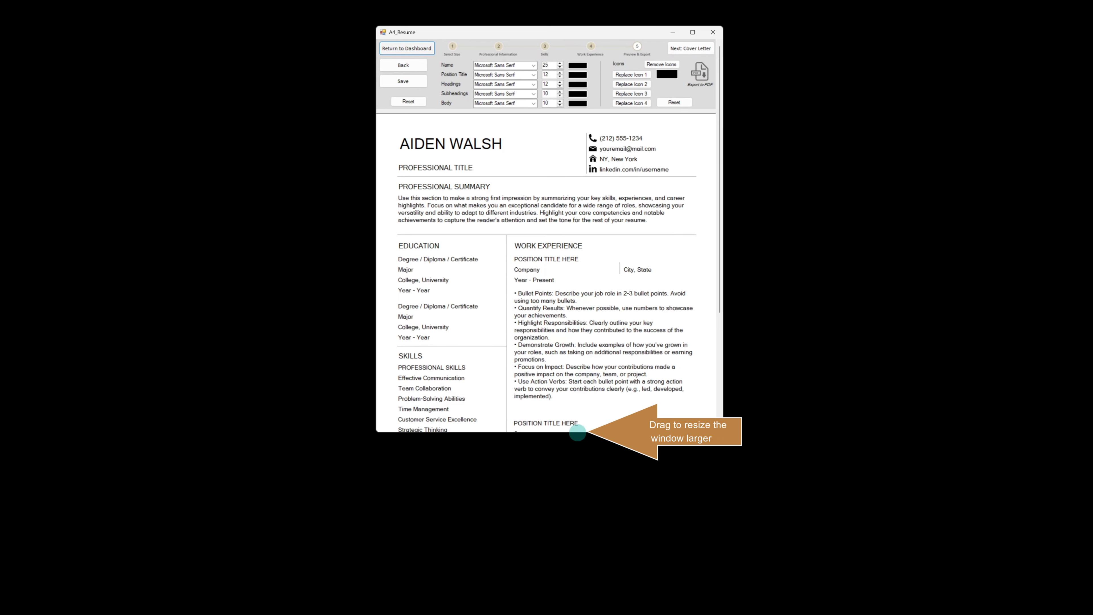
mouse_move(579, 432)
mouse_down()
mouse_move(590, 513)
mouse_move(577, 596)
mouse_up()
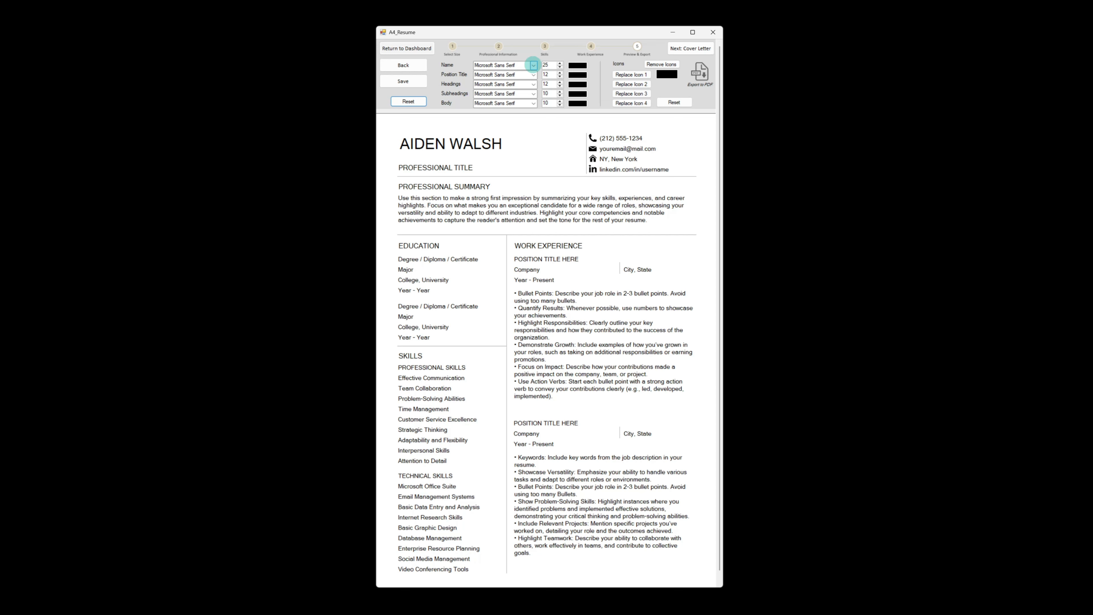
Set the name font to Moderustic and increase its size to 30
click(534, 65)
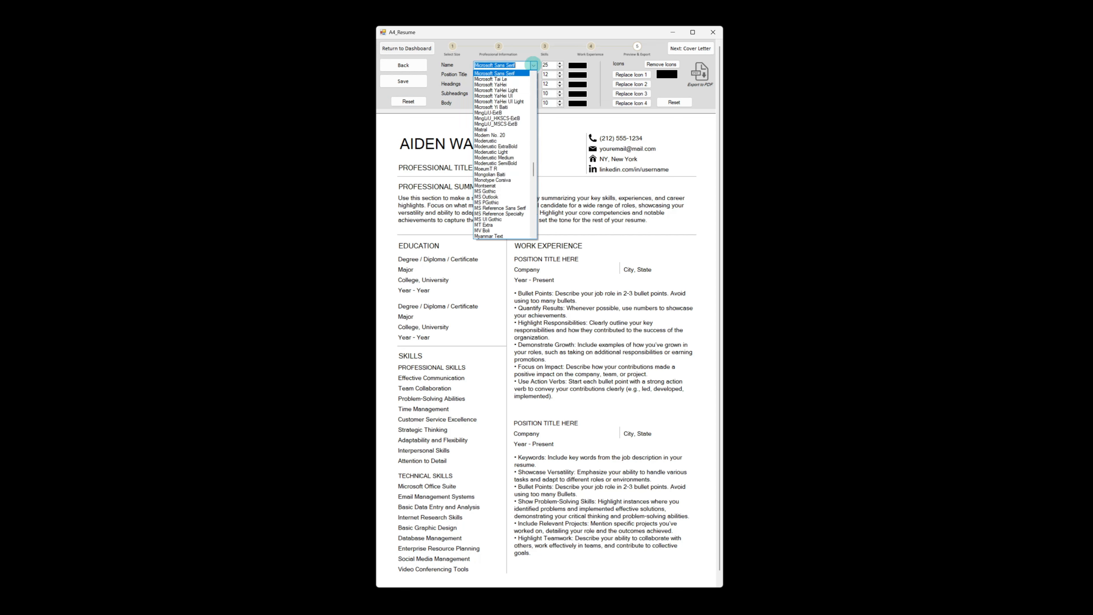
click(503, 141)
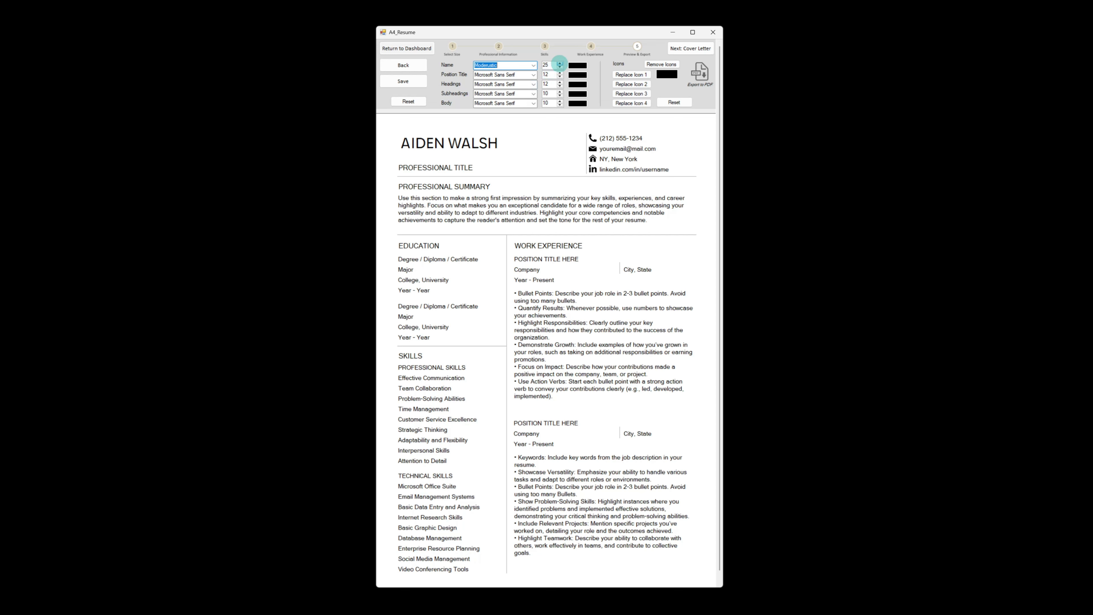
click(560, 63)
click(559, 63)
click(560, 63)
click(559, 63)
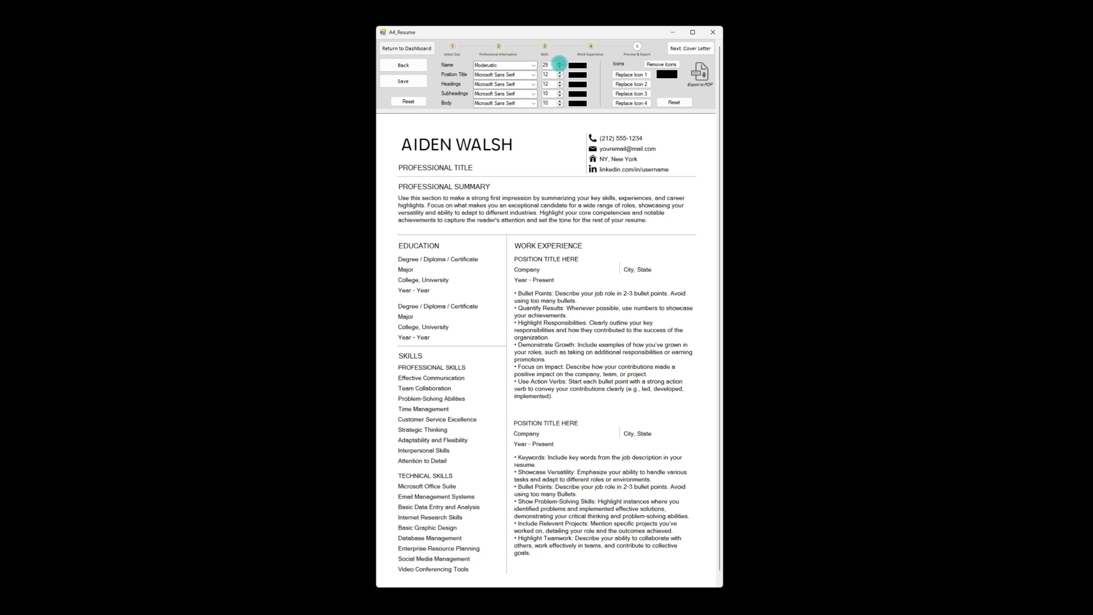
click(559, 63)
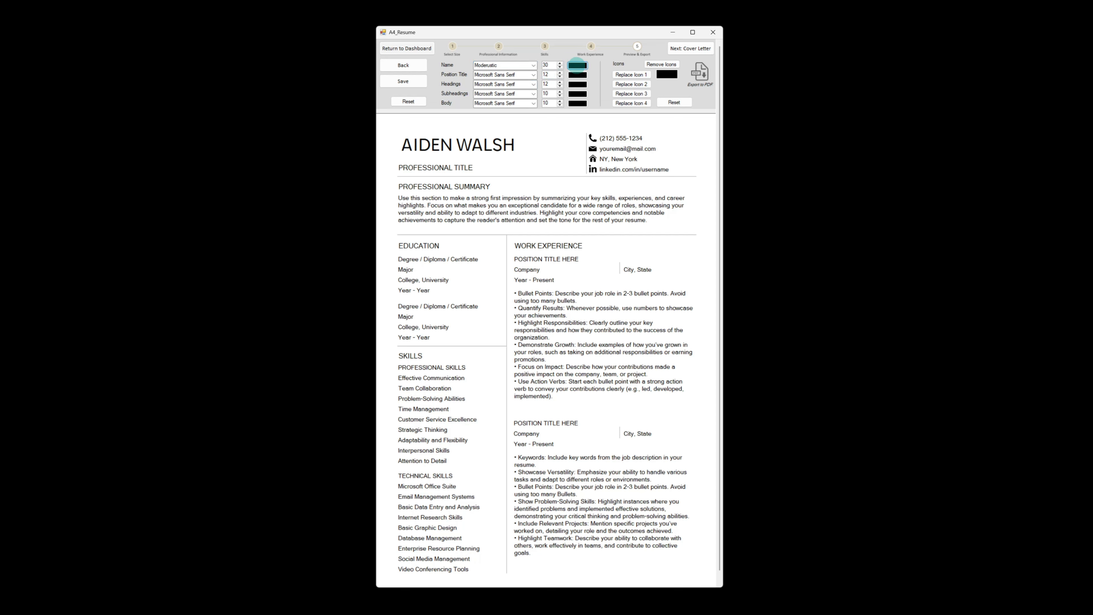
Set the name colour to dark blue
click(577, 65)
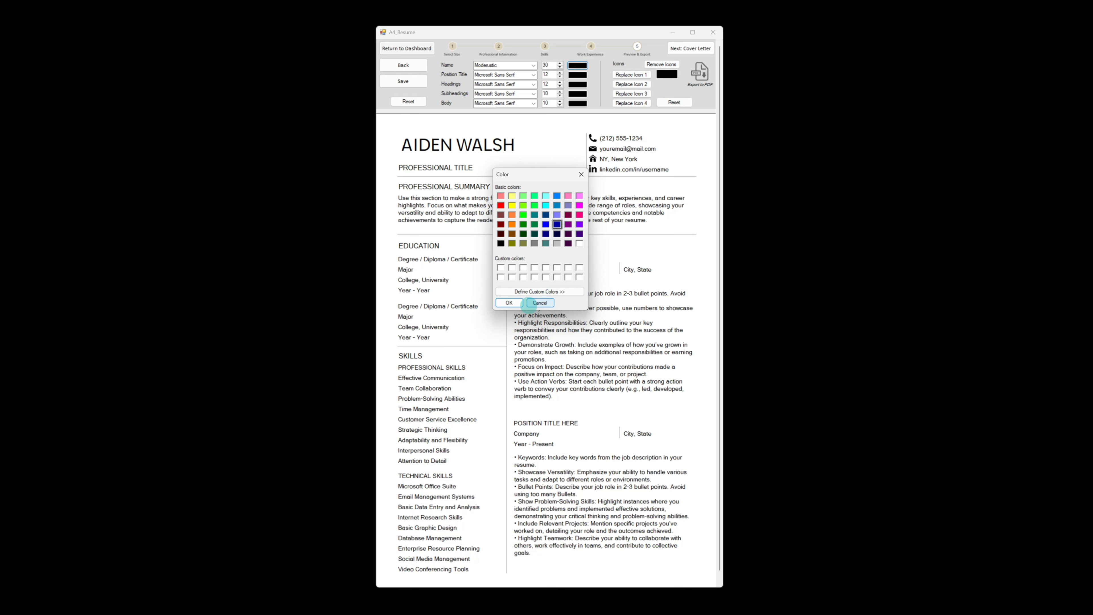
click(509, 302)
click(518, 292)
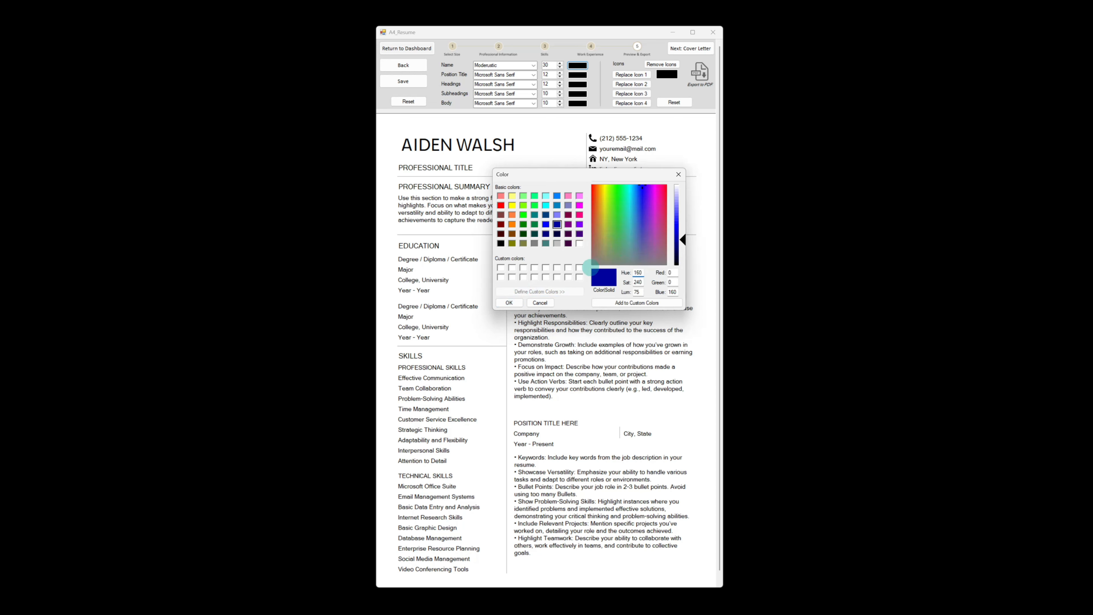
click(509, 303)
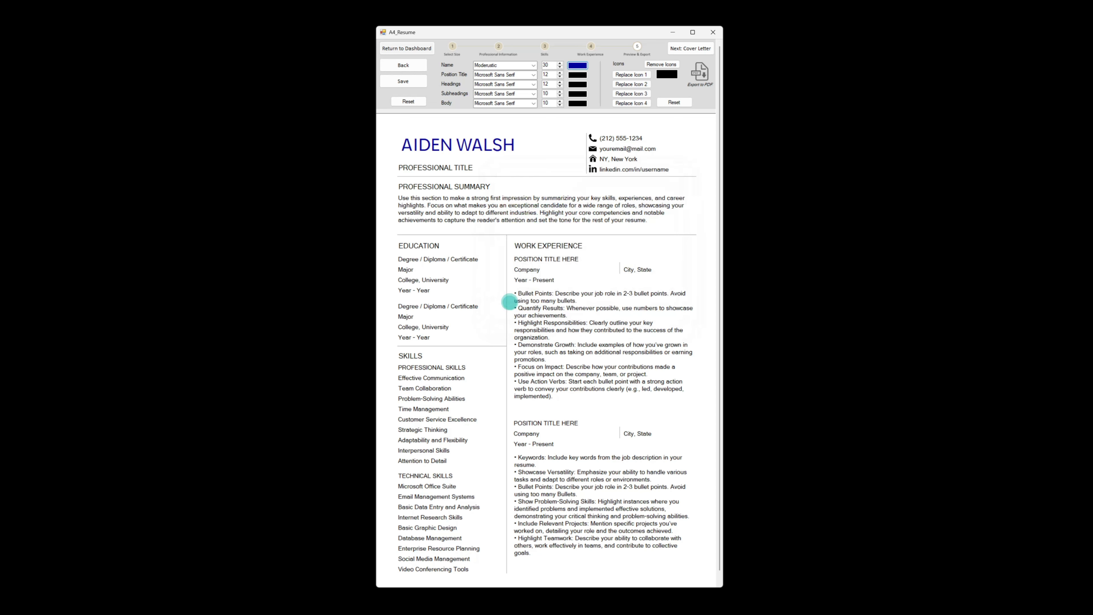
Set the position title font to Montserrat at size 14
click(532, 75)
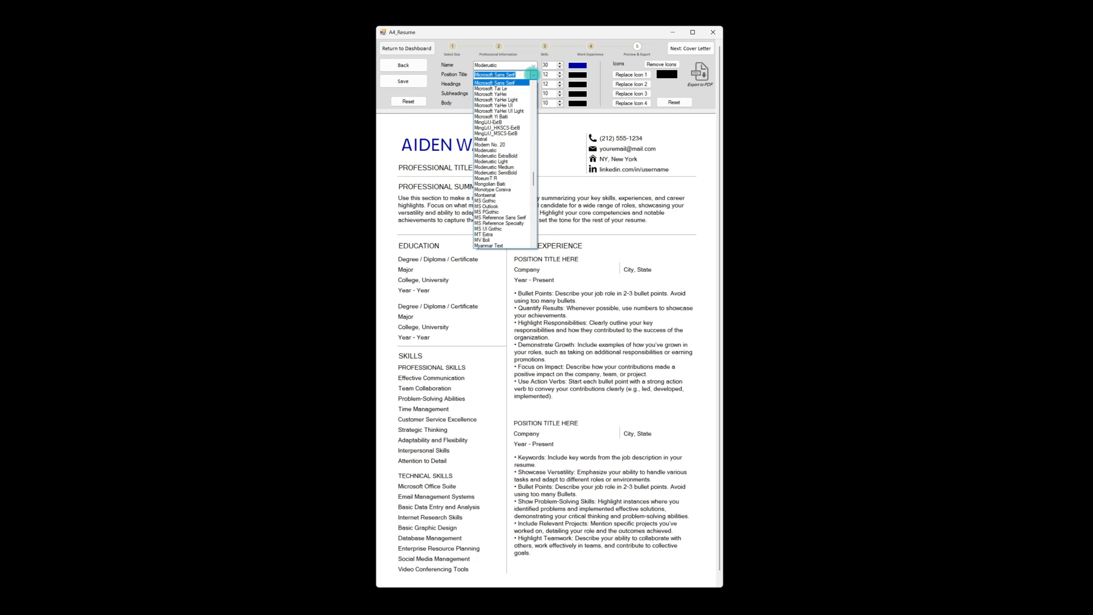
click(495, 195)
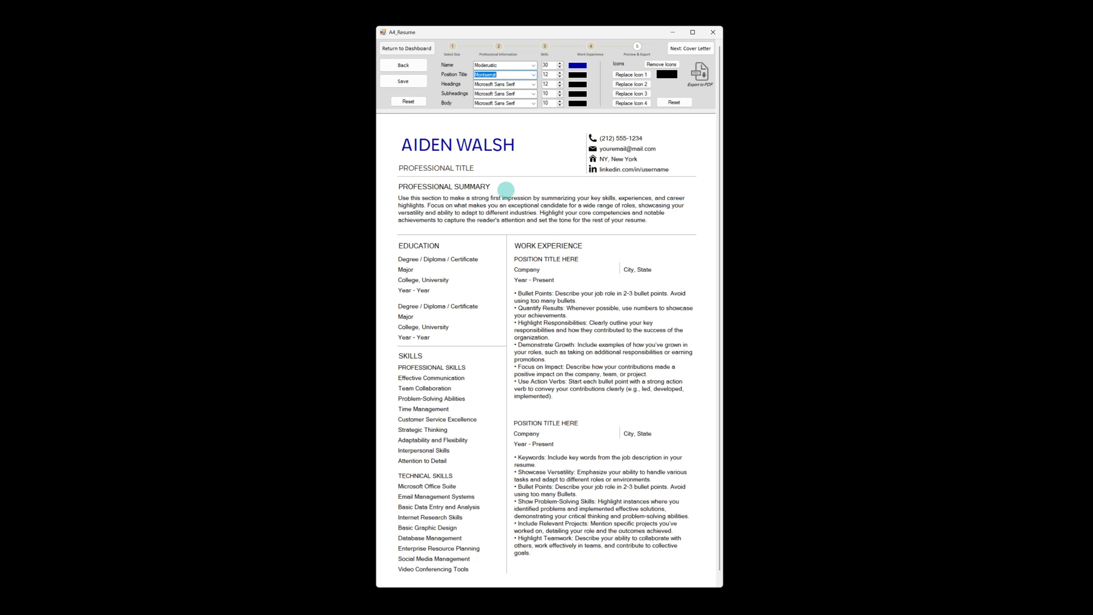
click(559, 73)
click(559, 72)
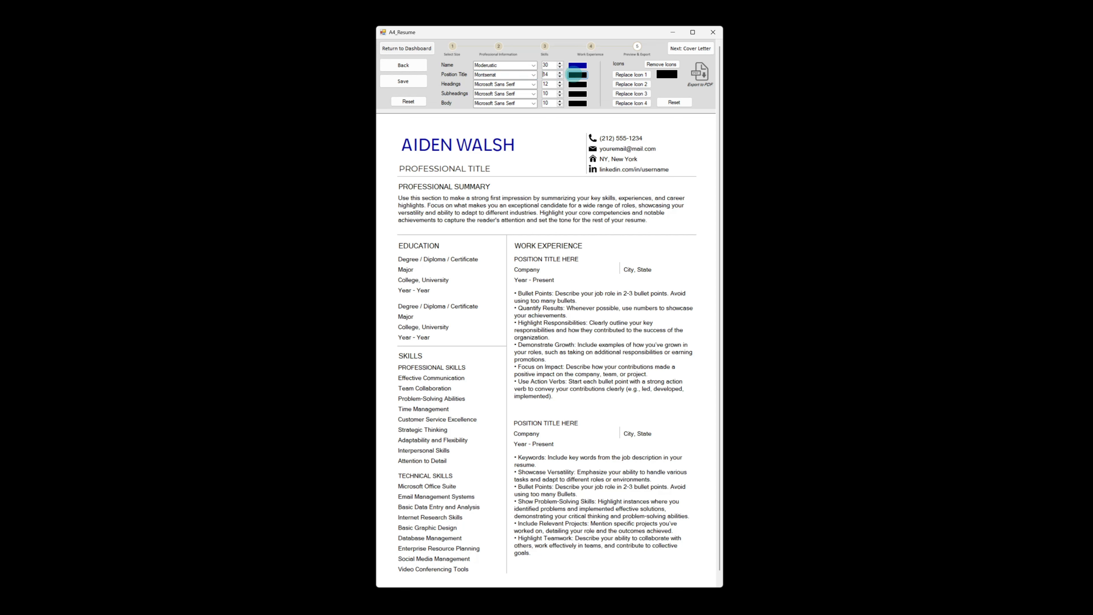
Colour the position title dark blue
click(577, 75)
click(557, 224)
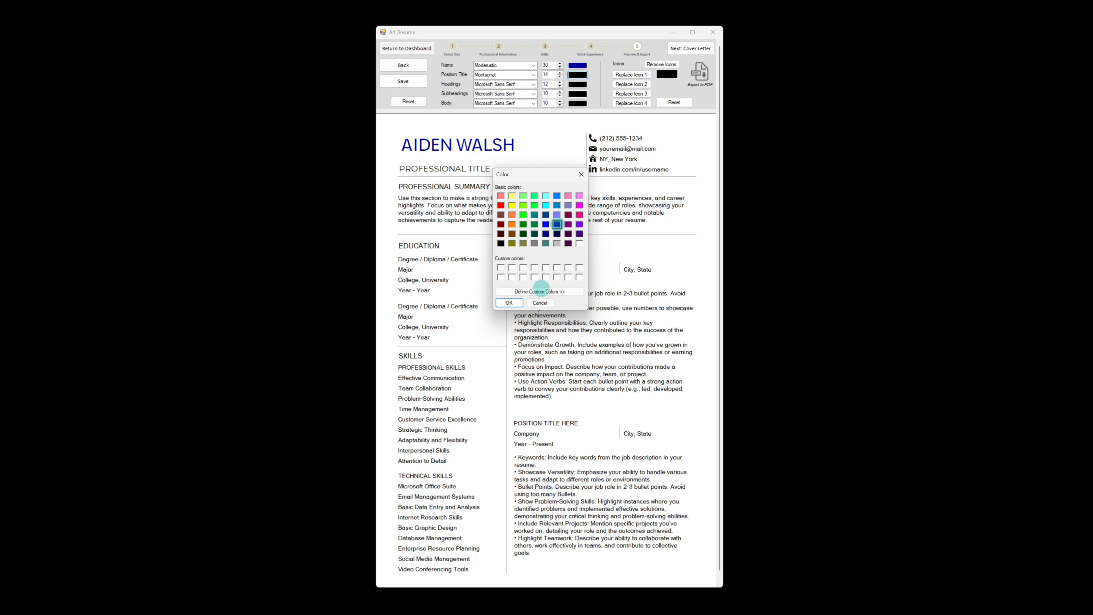
click(509, 302)
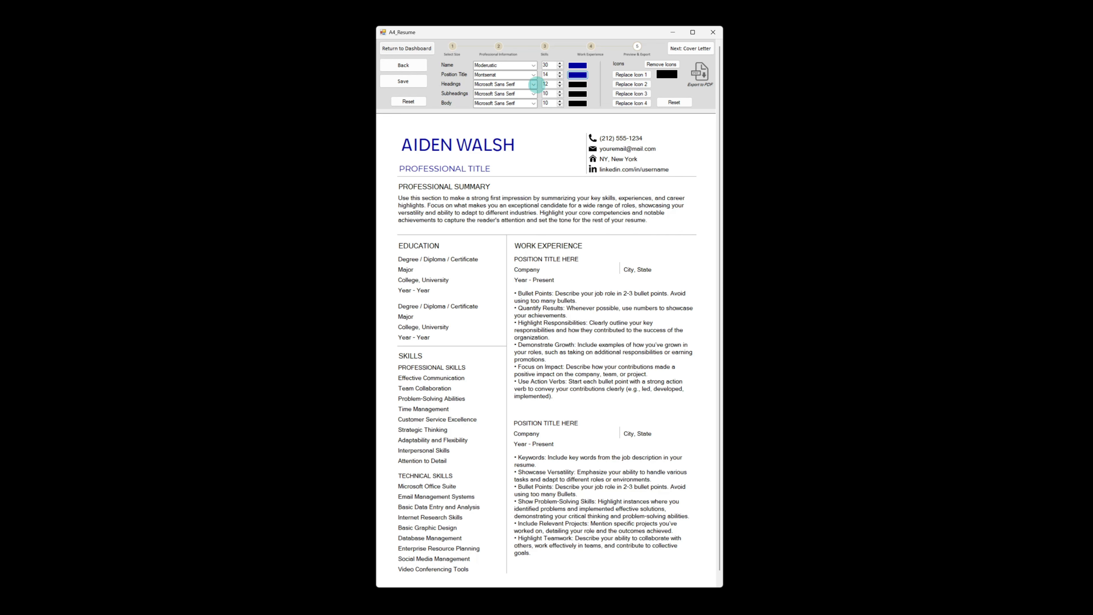
Set the headings font to Moderustic SemiBold and their colour to black
click(534, 84)
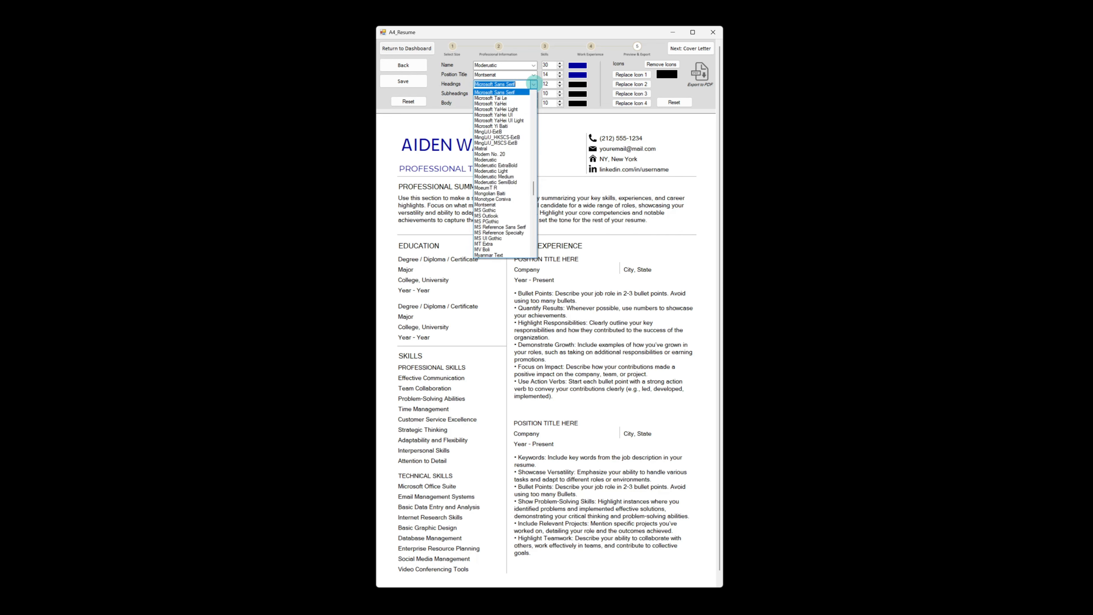
click(495, 182)
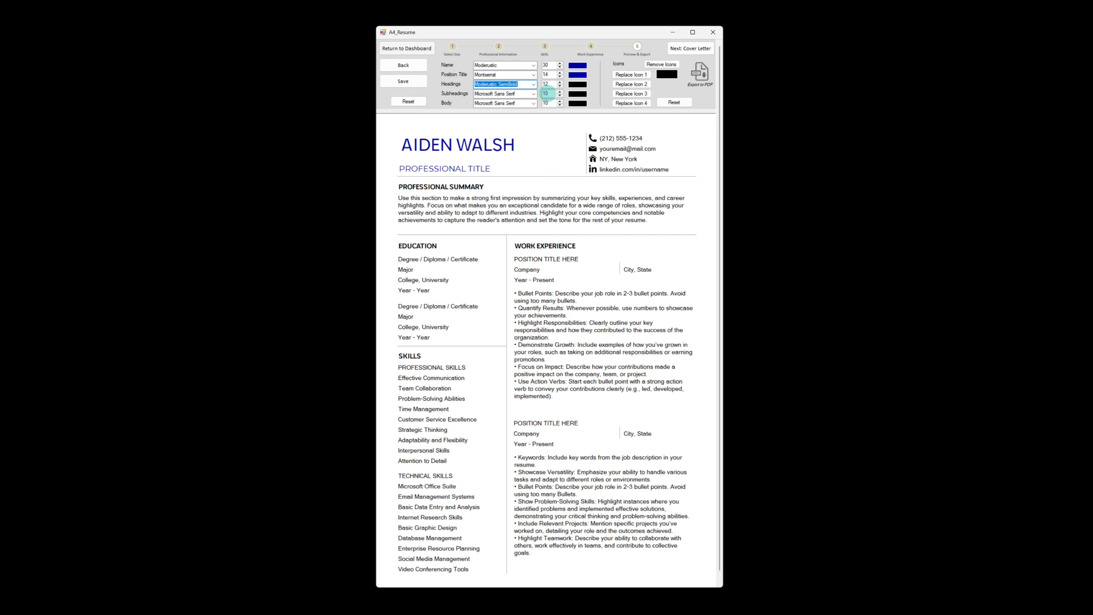
click(578, 84)
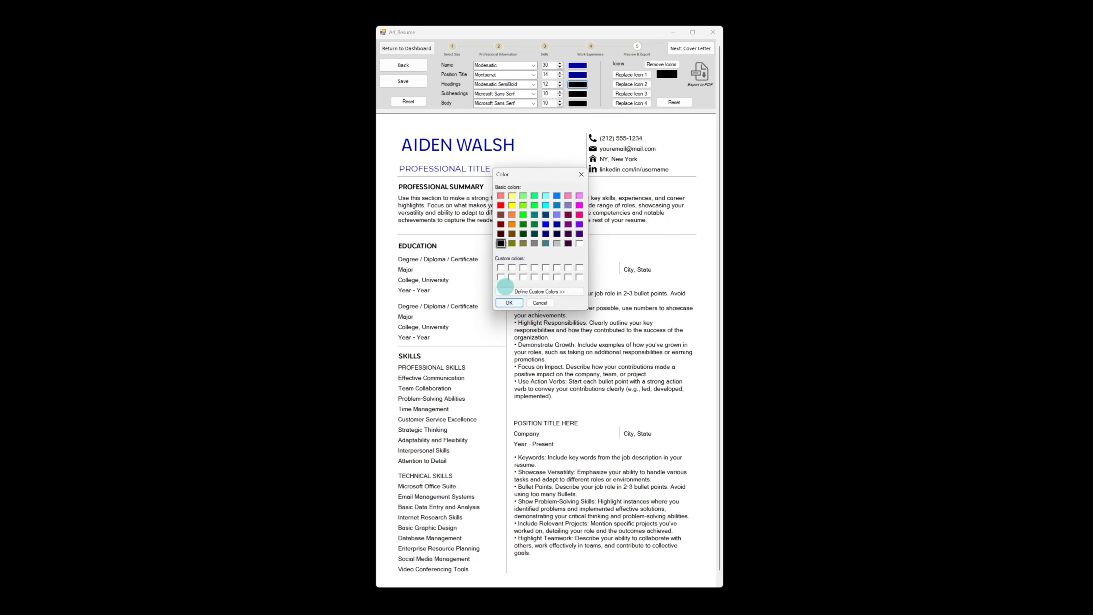
click(509, 302)
Set the subheadings font to Myanmar Text at size 11
click(533, 93)
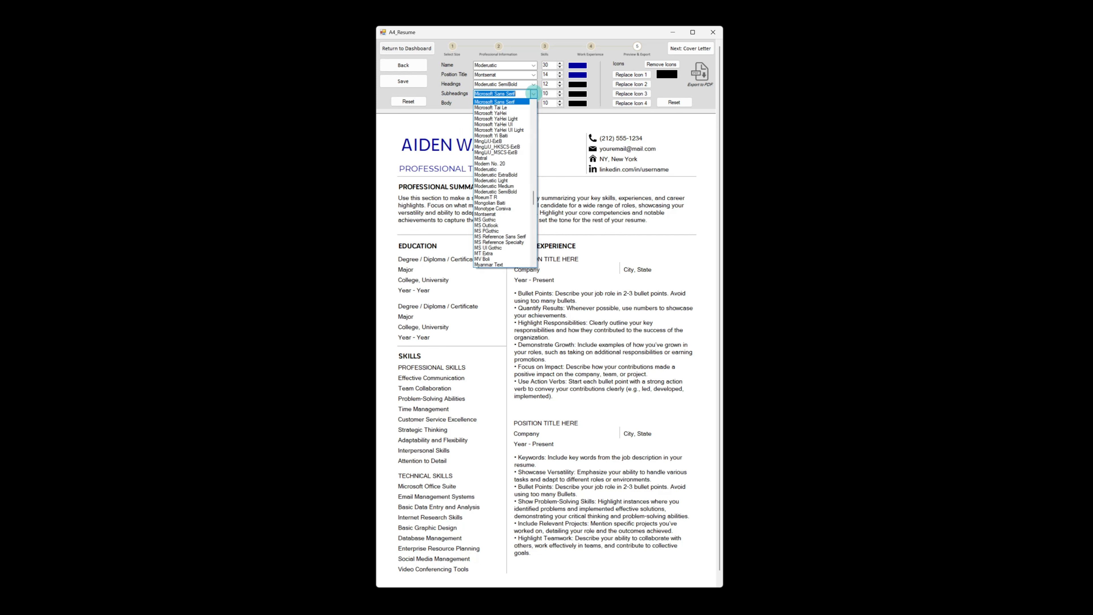
scroll(501, 231, down, 2)
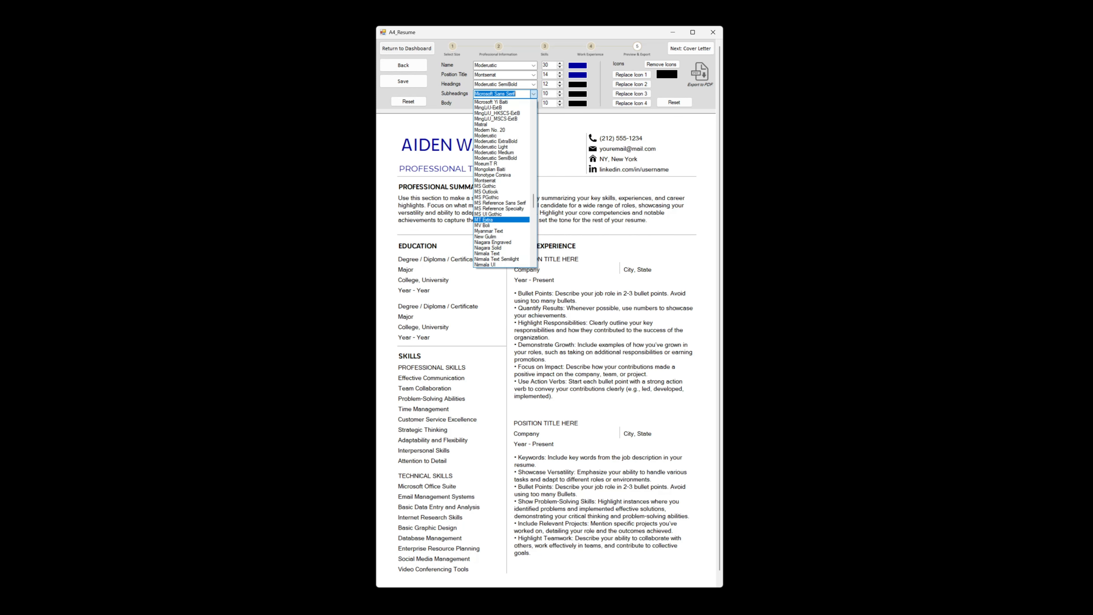
click(501, 231)
click(560, 91)
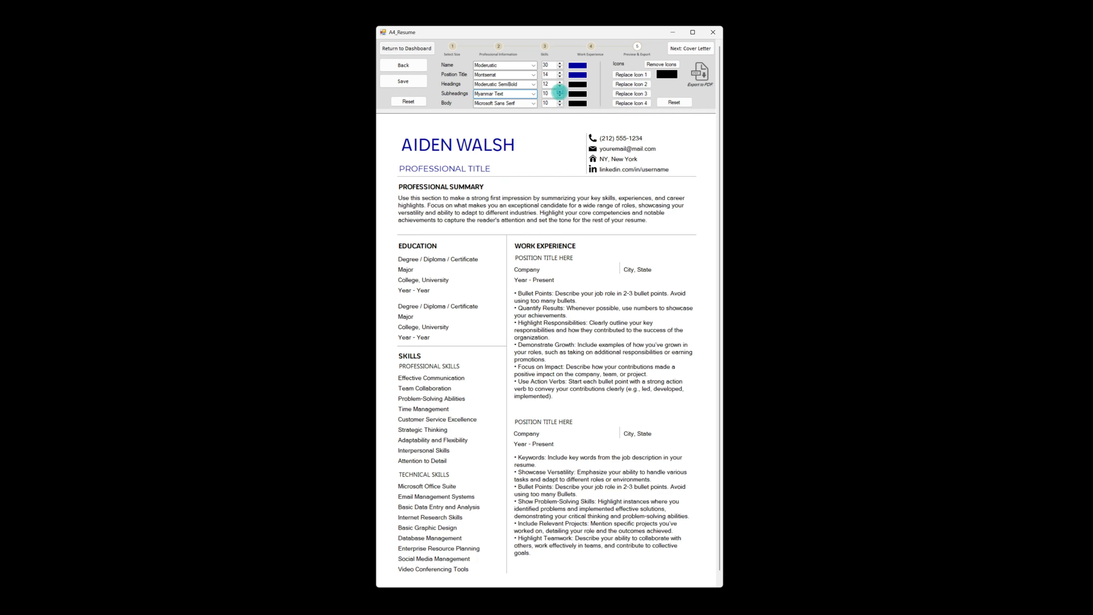
Set the subheadings colour to a dark grey with luminance 55
click(577, 94)
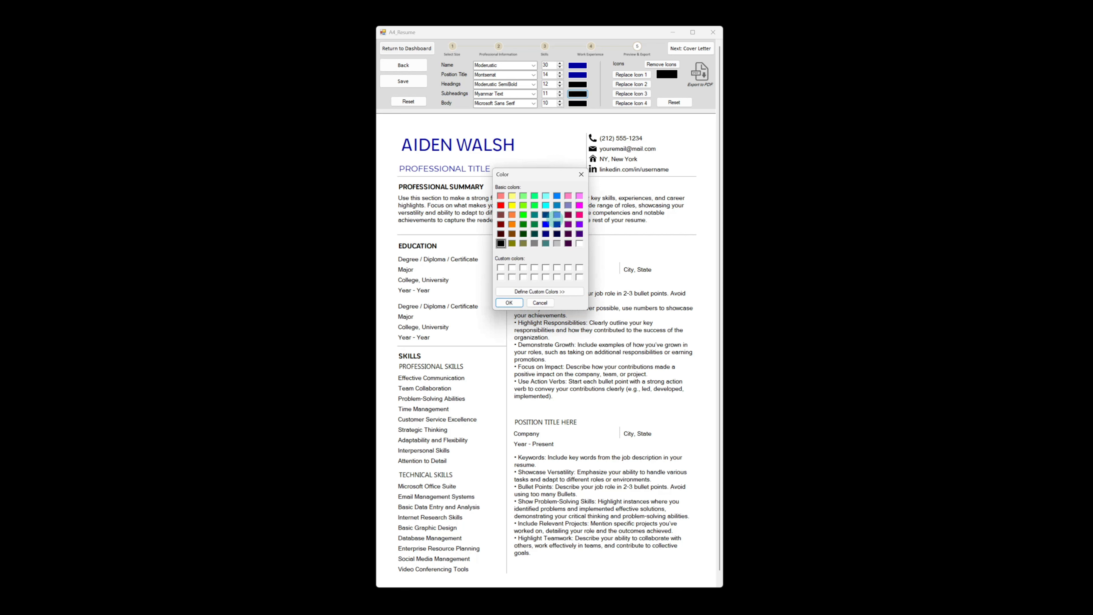
click(534, 244)
click(528, 292)
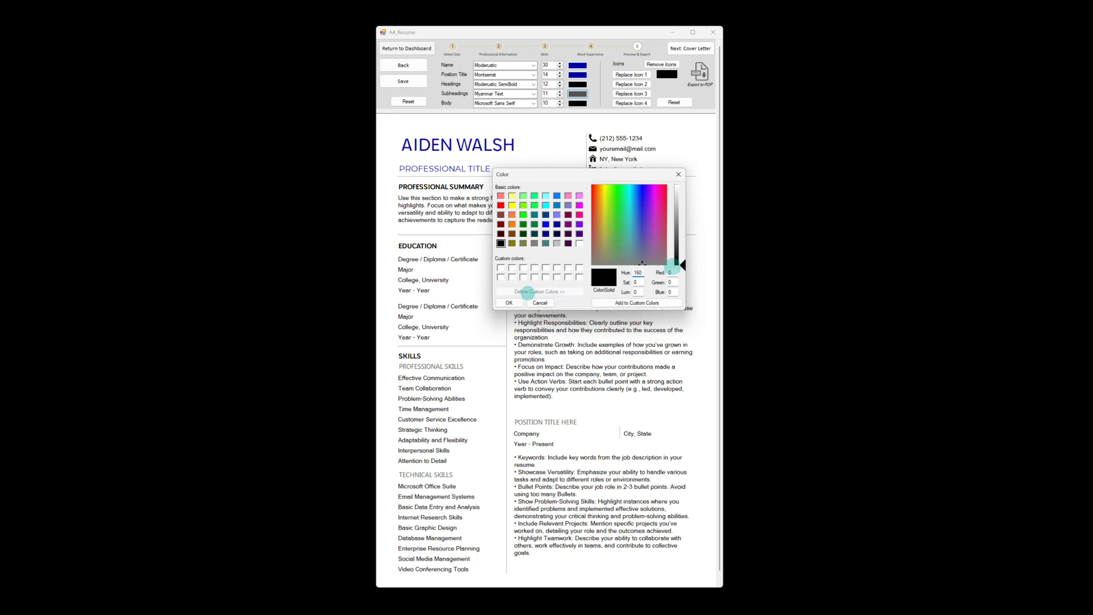
drag(684, 264, 684, 247)
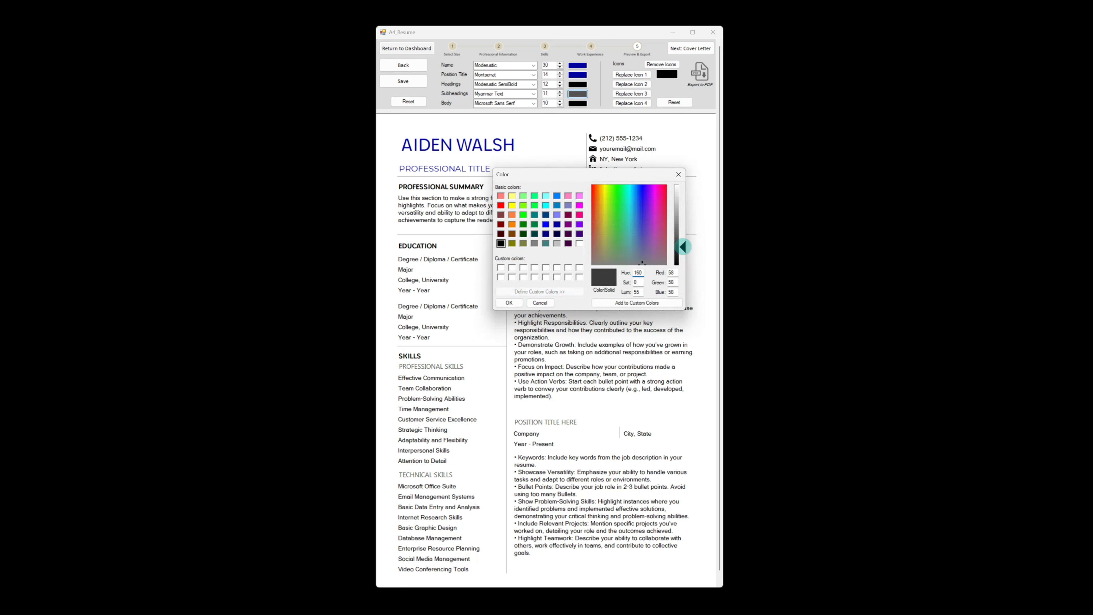
click(509, 303)
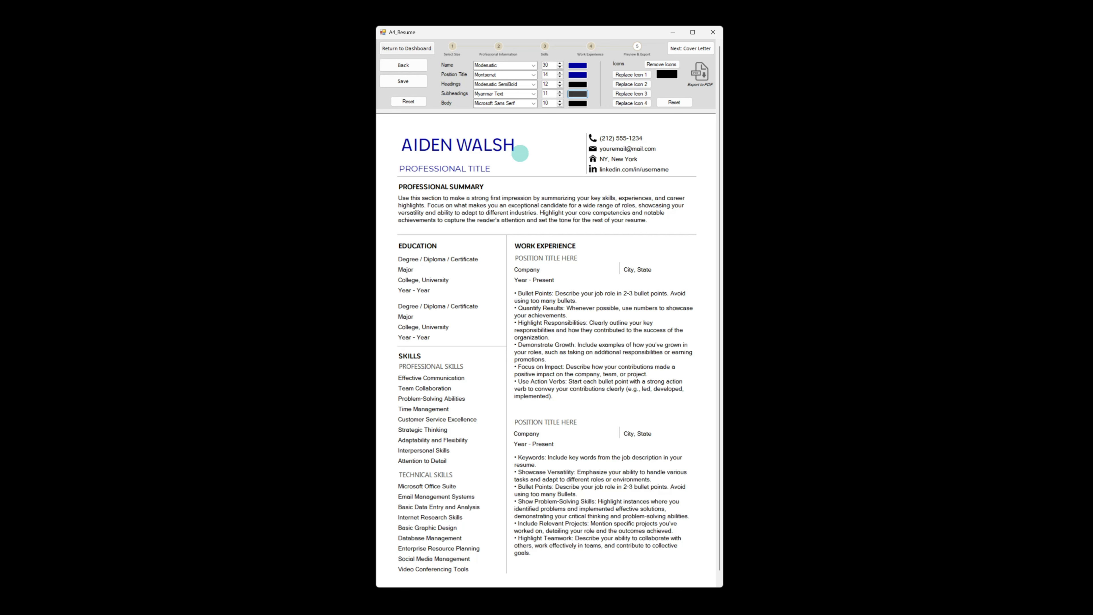
Set the body font to Calibri at size 11
click(533, 103)
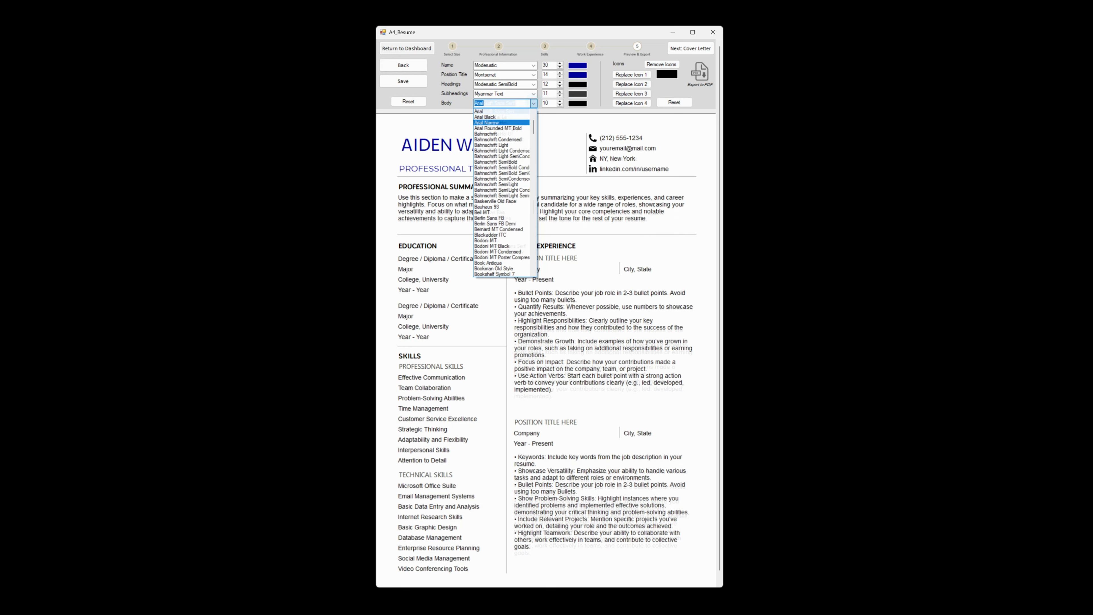
scroll(501, 167, down, 2)
scroll(502, 167, down, 1)
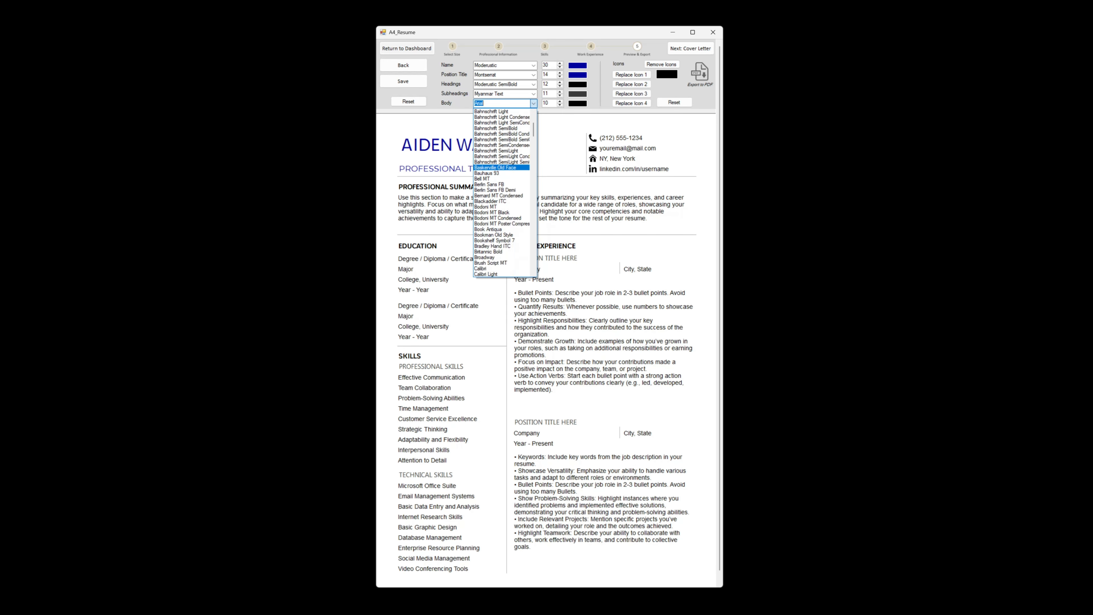
scroll(501, 194, down, 3)
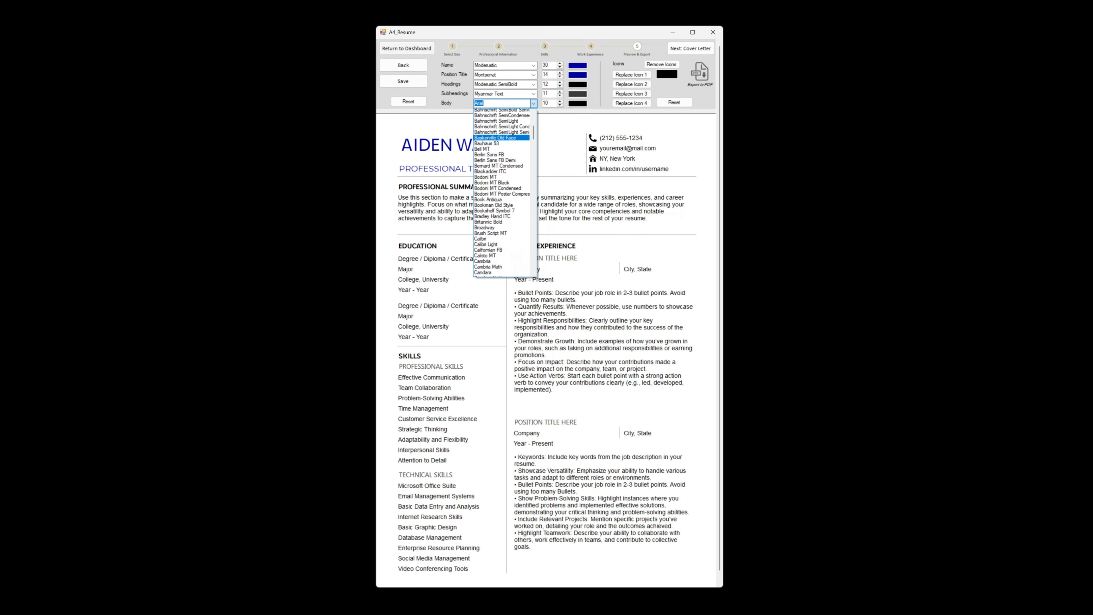
click(495, 217)
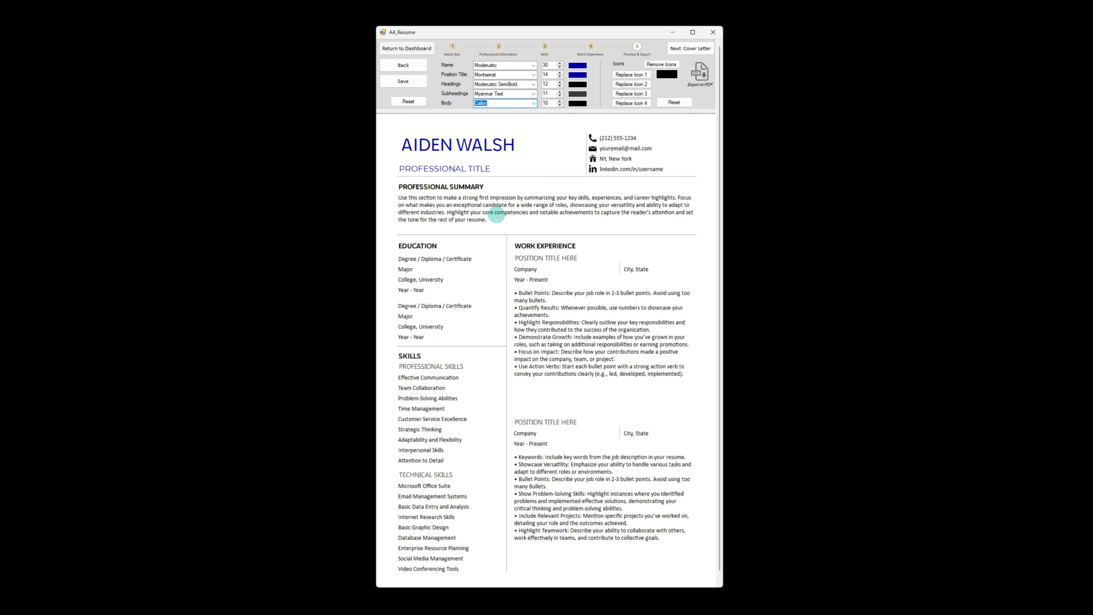
click(560, 102)
click(560, 100)
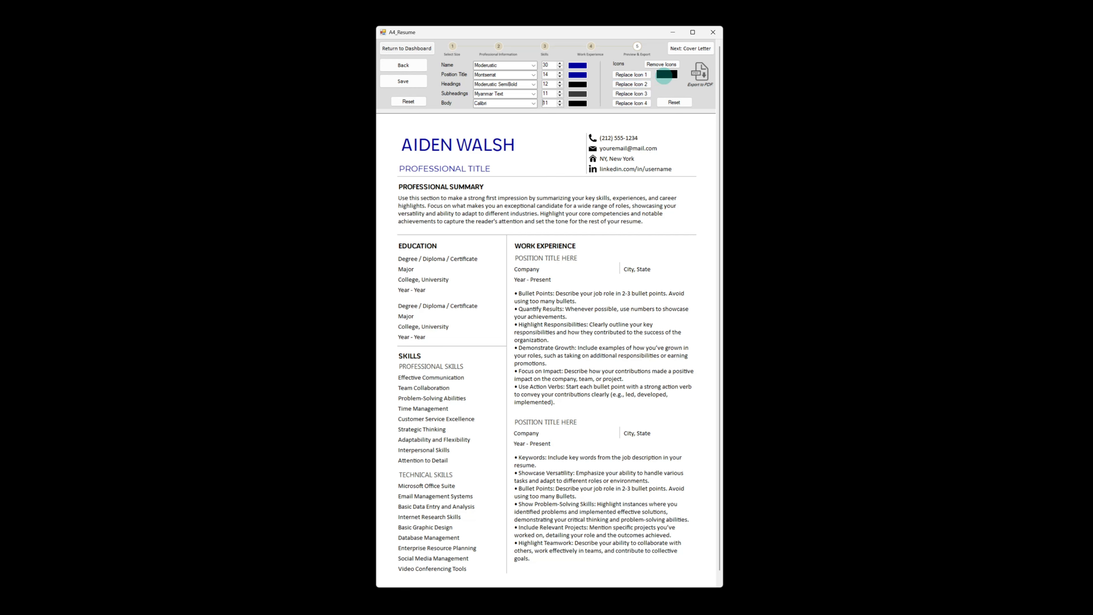
Remove the contact icons and then reset them
click(661, 64)
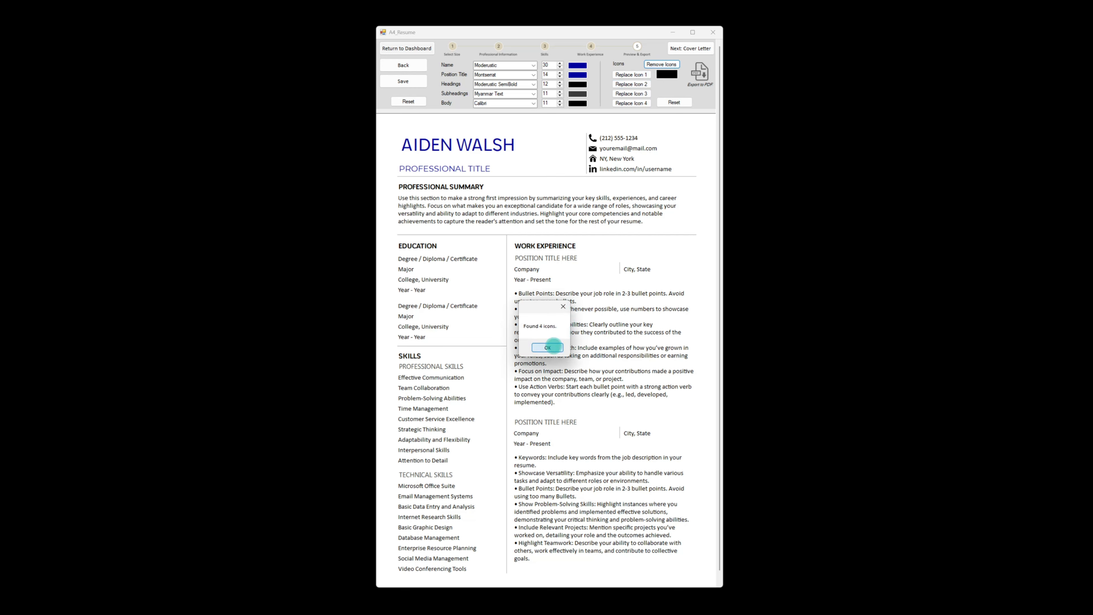
click(554, 347)
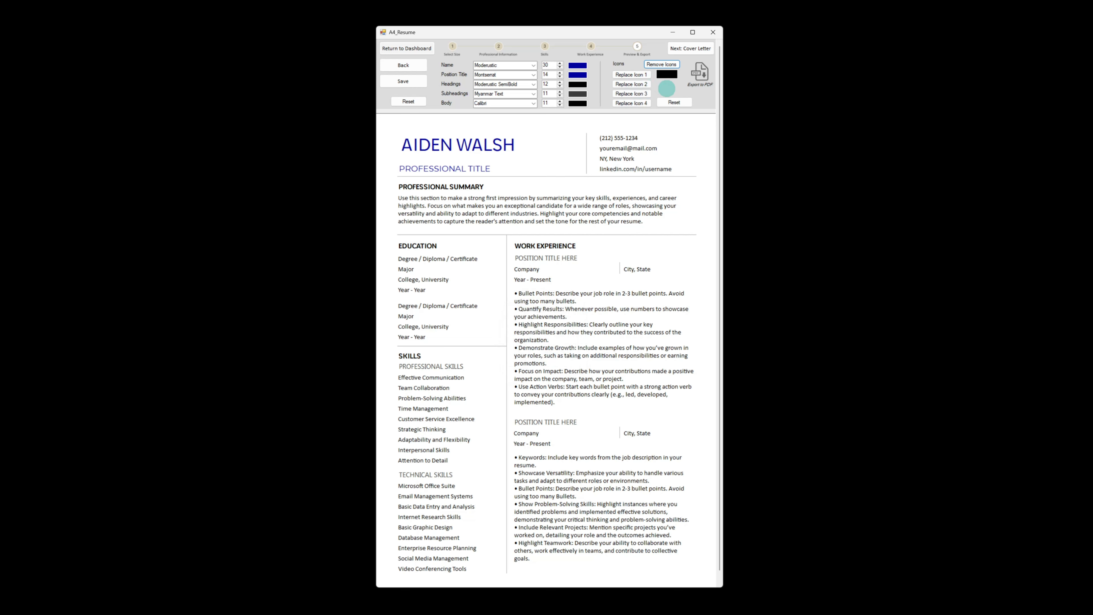
click(674, 102)
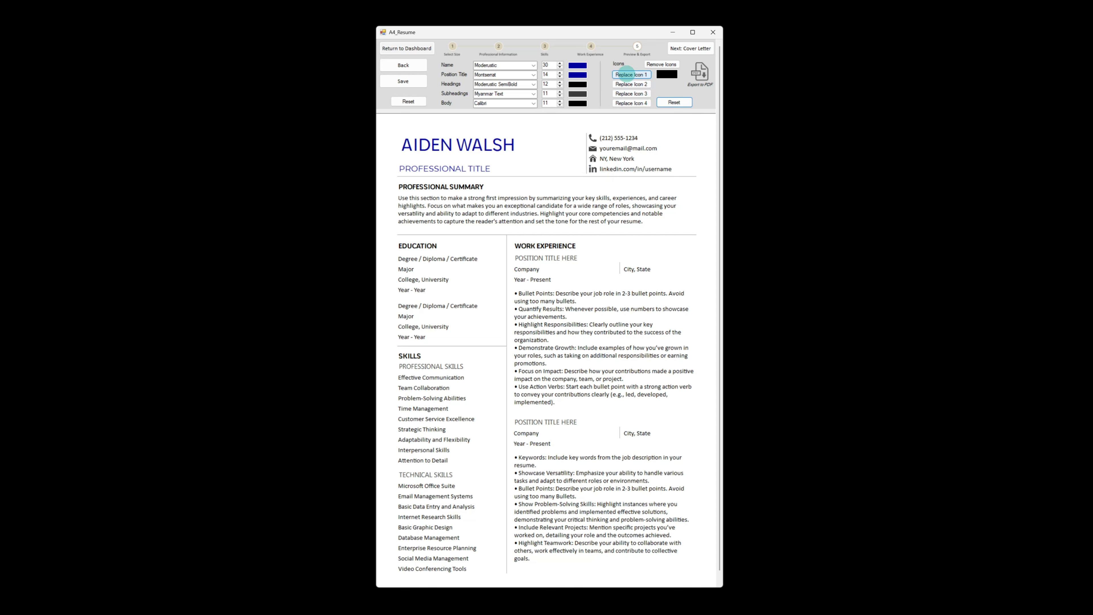
Replace contact icon 1 with the outline phone image 191.png from the Icons folder
click(627, 74)
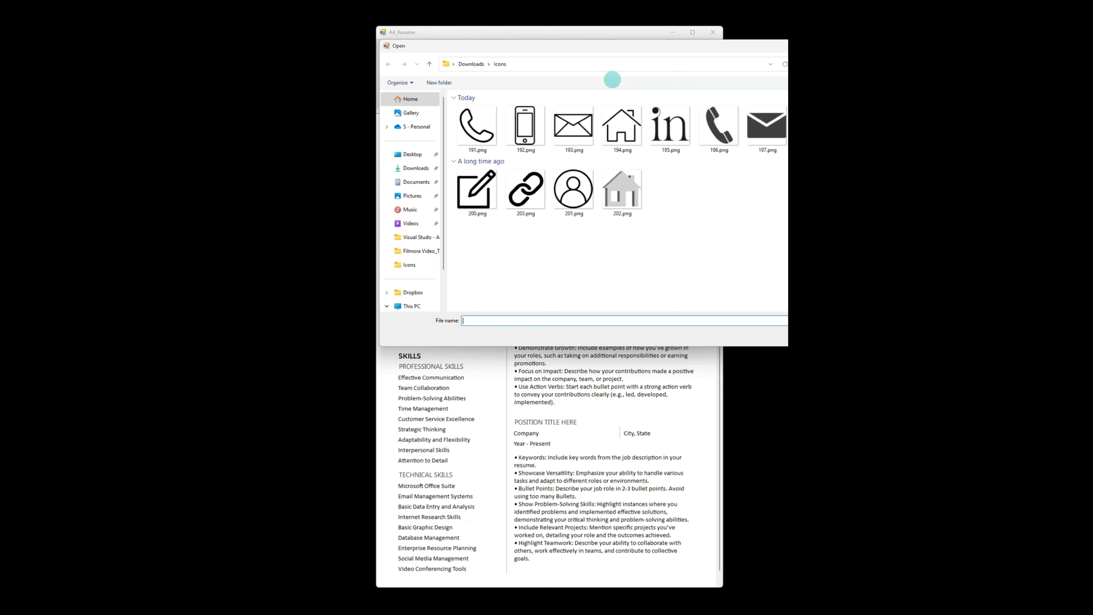
click(469, 118)
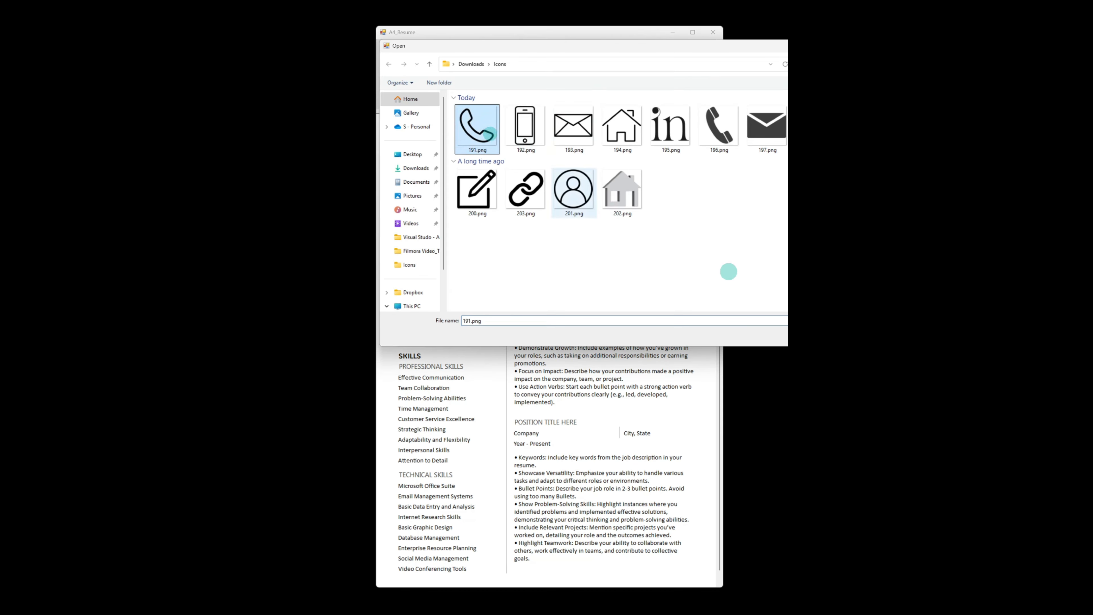
double_click(477, 125)
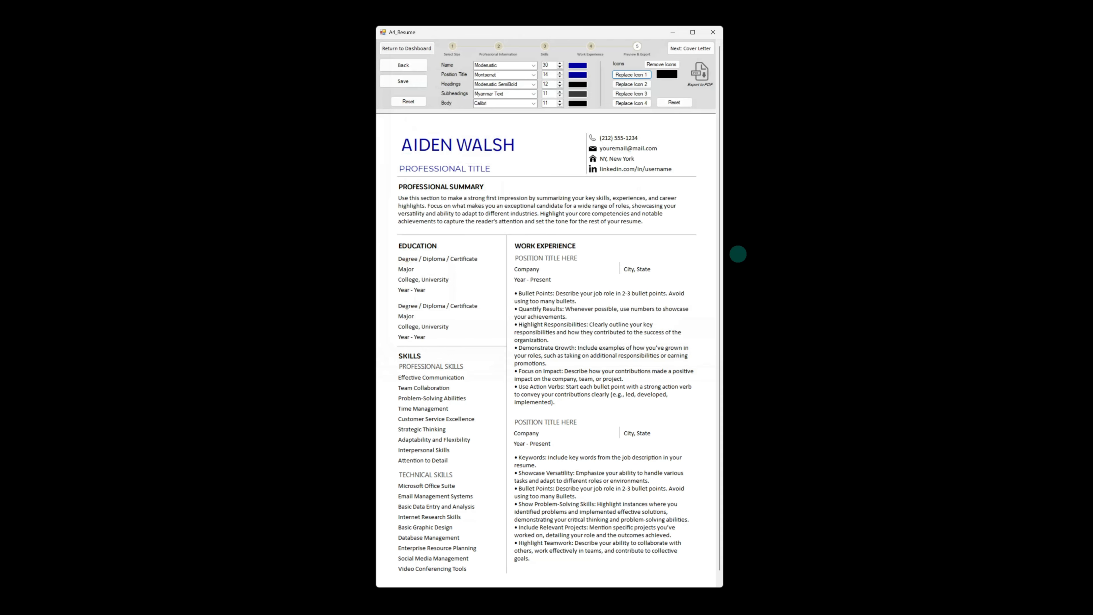
Replace contact icon 2 with the outline envelope image 193.png
click(631, 84)
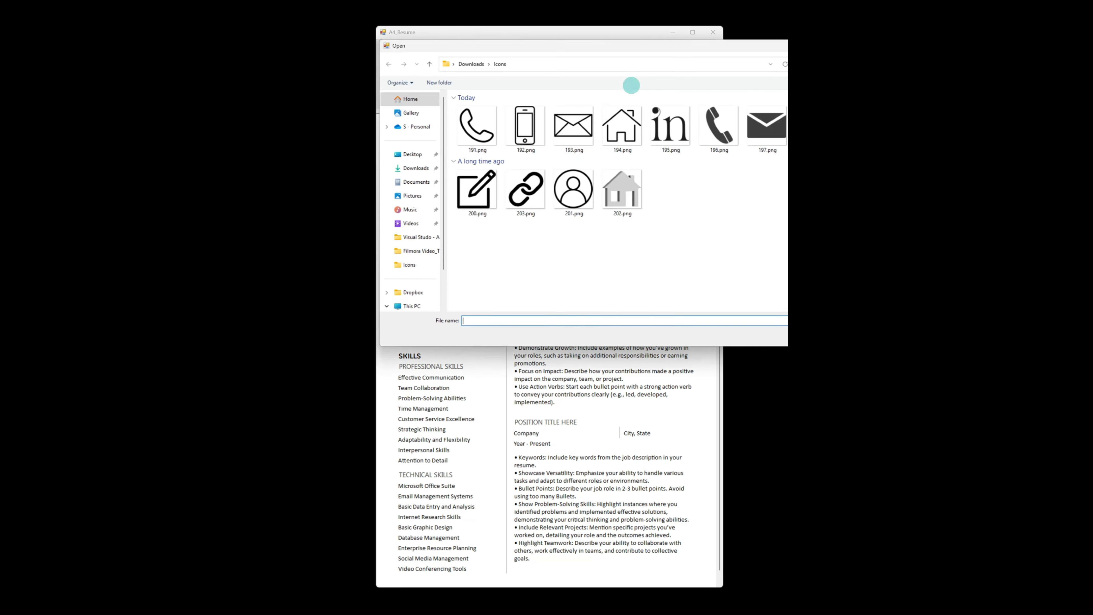
click(583, 126)
double_click(584, 126)
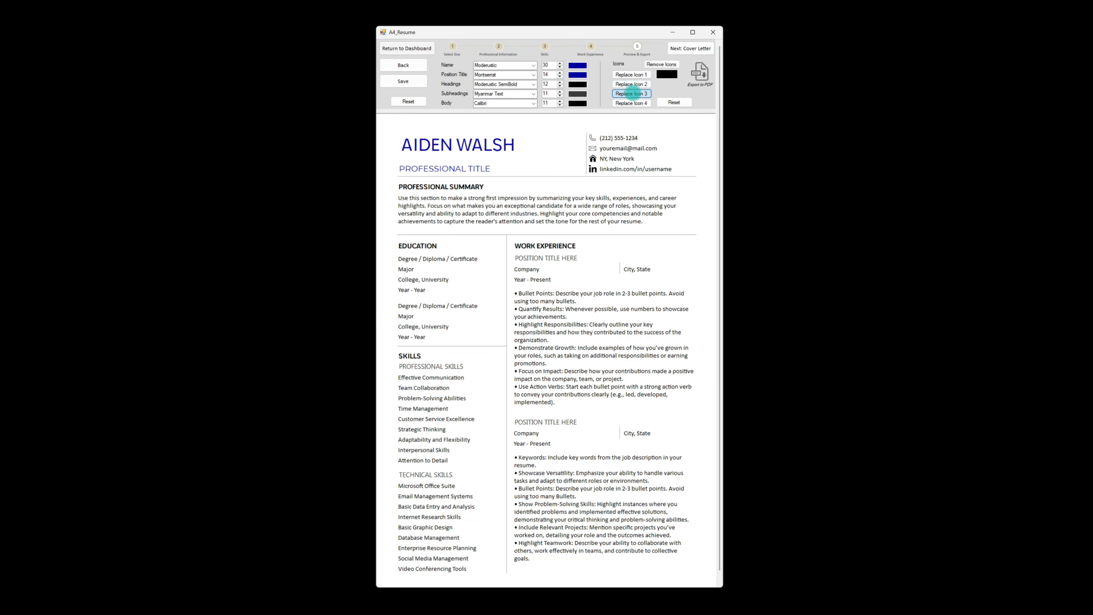
Replace contact icons 3 and 4 with the outline location and LinkedIn images
click(638, 91)
click(622, 127)
double_click(622, 127)
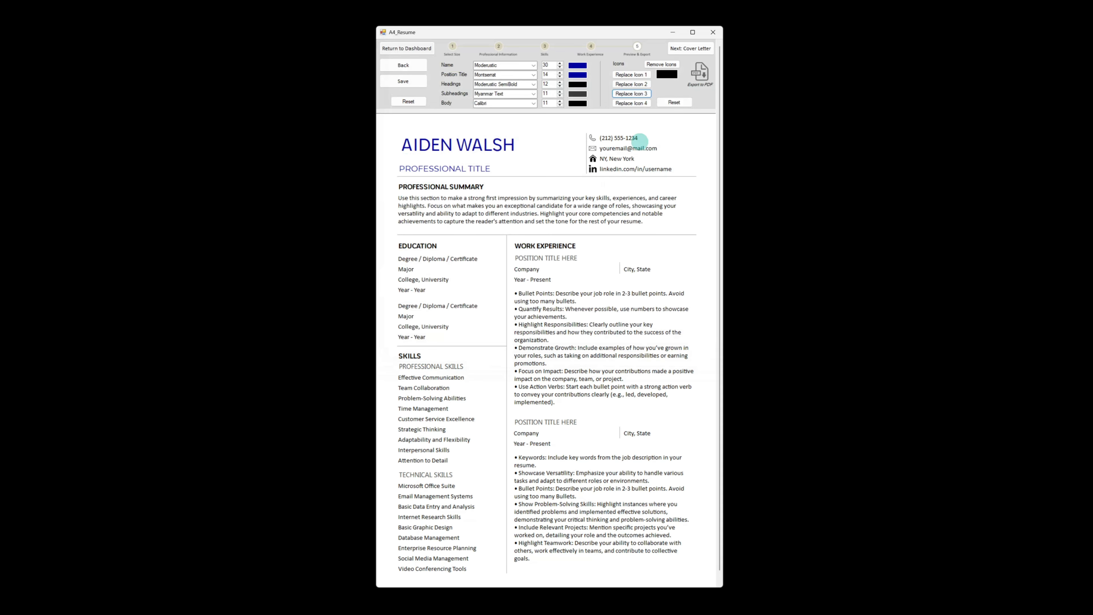
click(631, 103)
click(666, 126)
double_click(666, 126)
Set the contact icon colour to dark blue
click(667, 75)
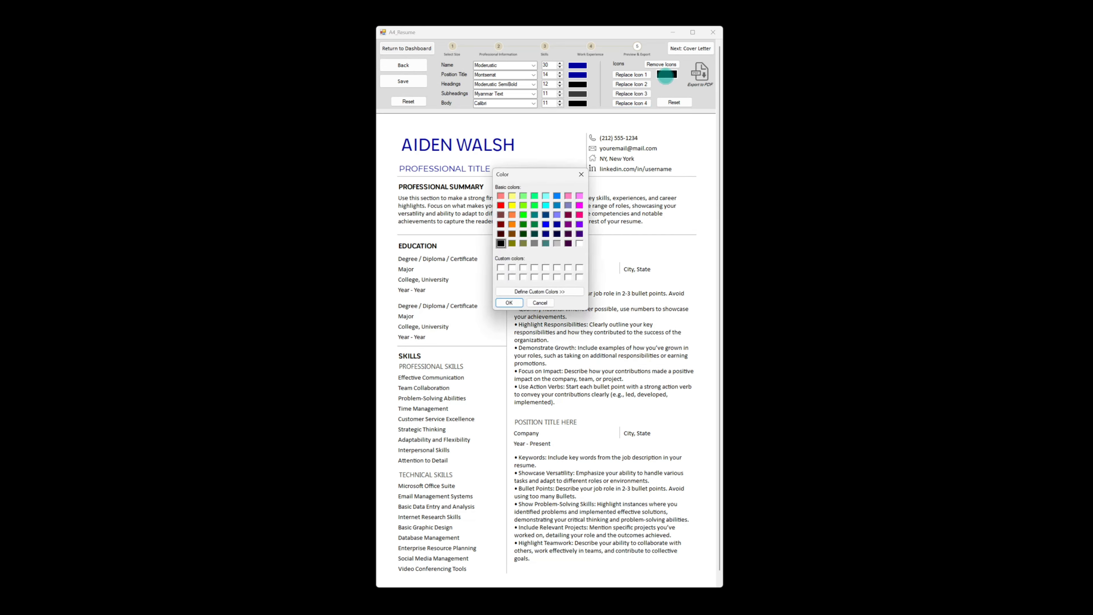
click(557, 224)
click(509, 302)
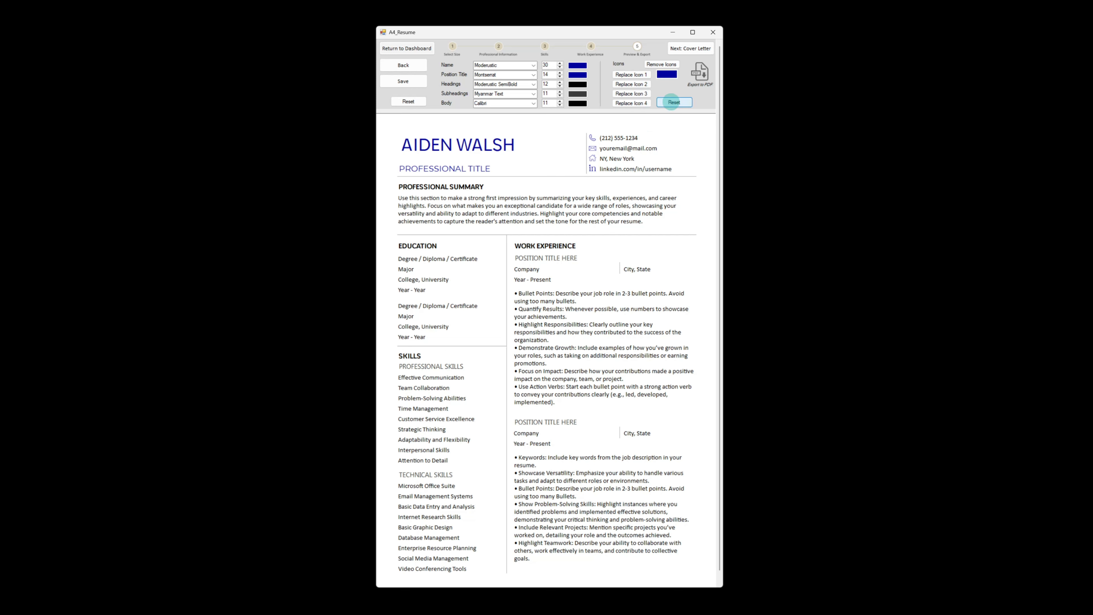
Reset the contact icons, then reset all resume fonts, sizes and colours to their defaults
click(671, 102)
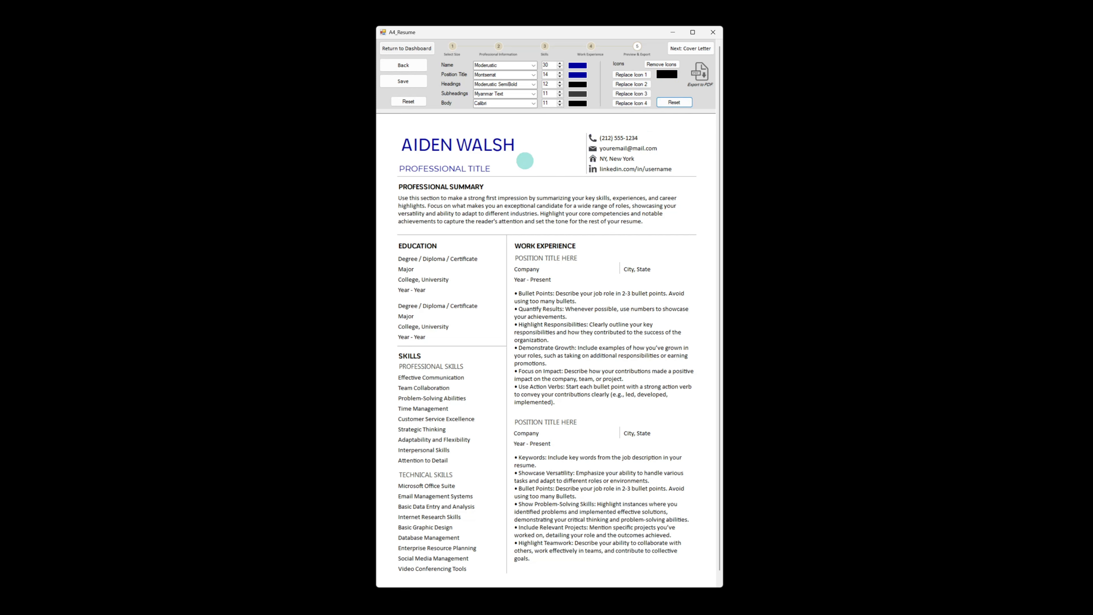
click(410, 102)
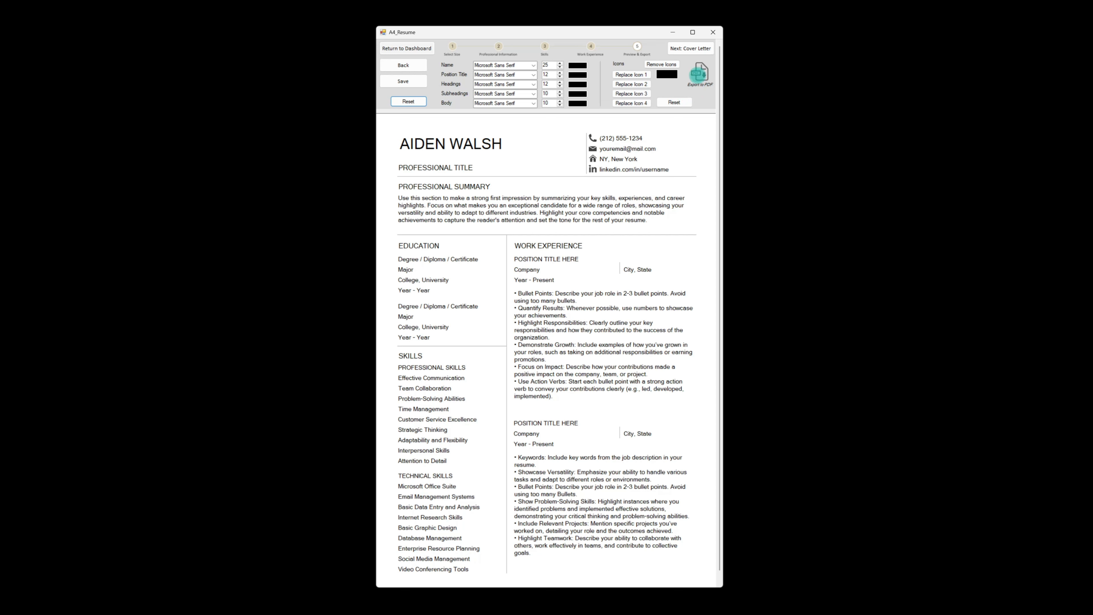
Export the resume to PDF with Microsoft Print to PDF, saving it in Downloads under the applicant's name
click(699, 73)
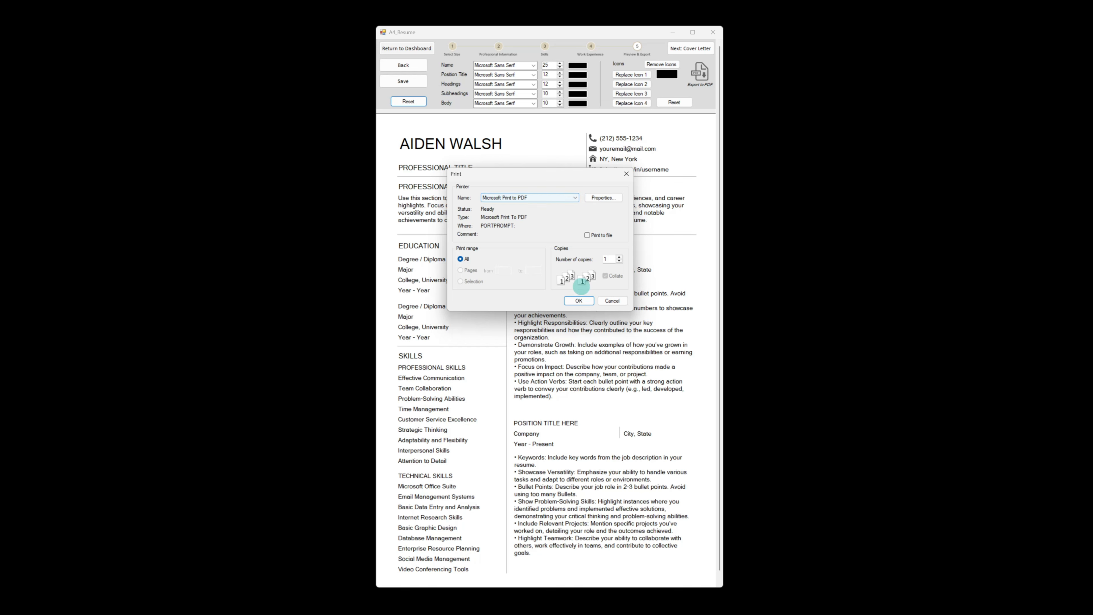
click(579, 300)
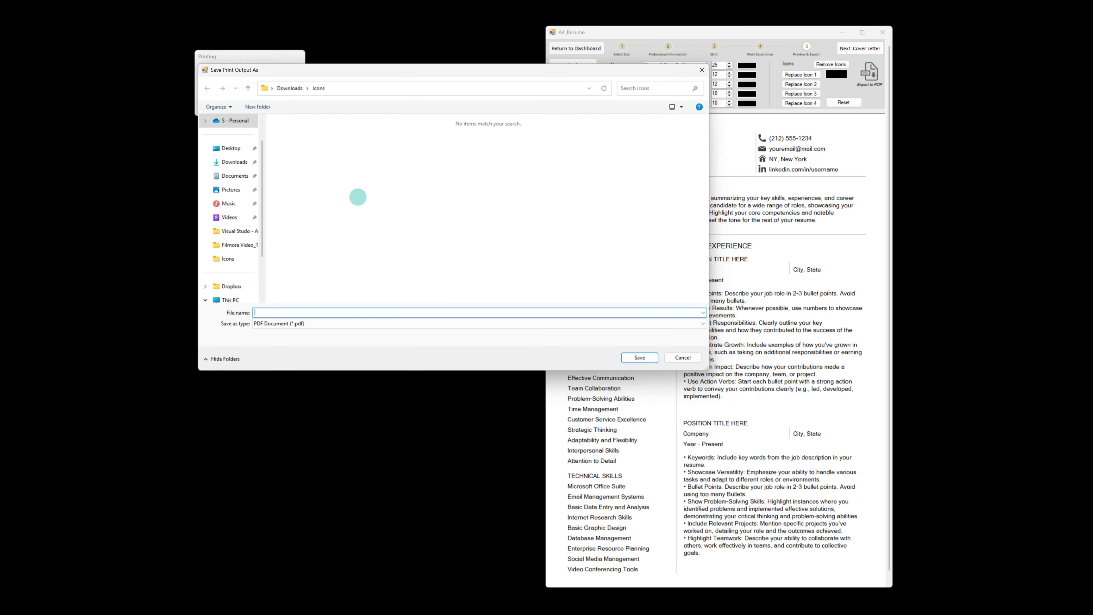
click(227, 161)
click(280, 313)
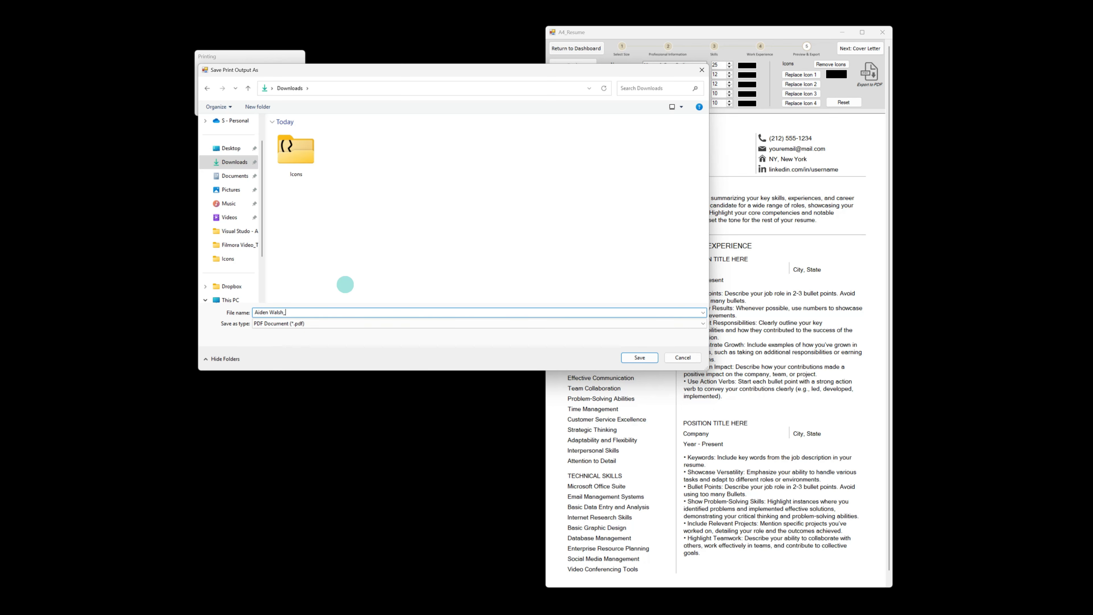
click(640, 357)
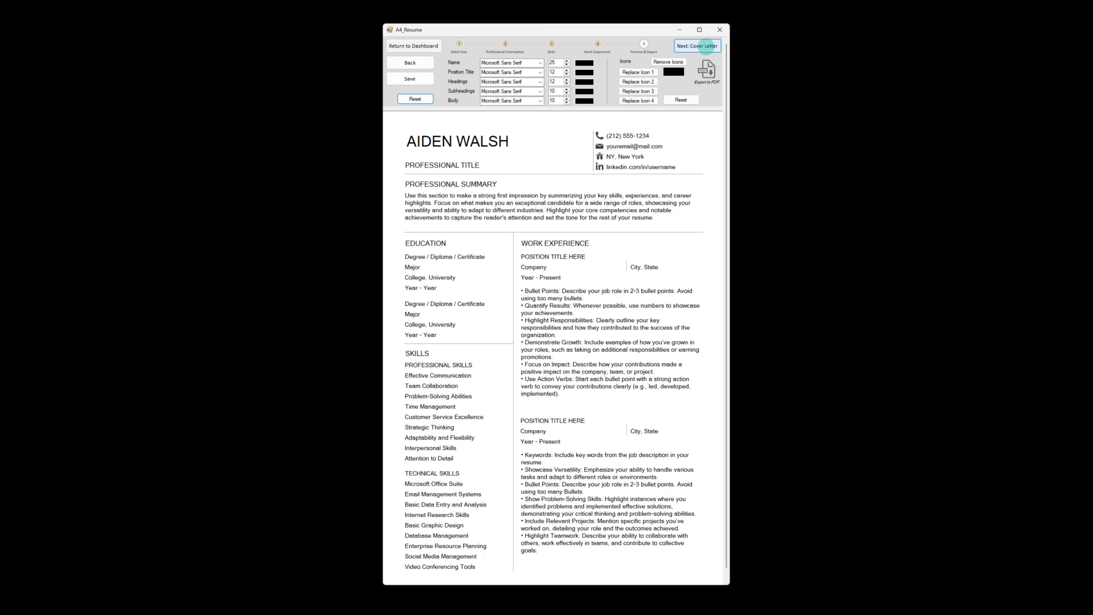
Open the cover letter form and paste in the date, hiring manager's name, company name and company address
click(706, 46)
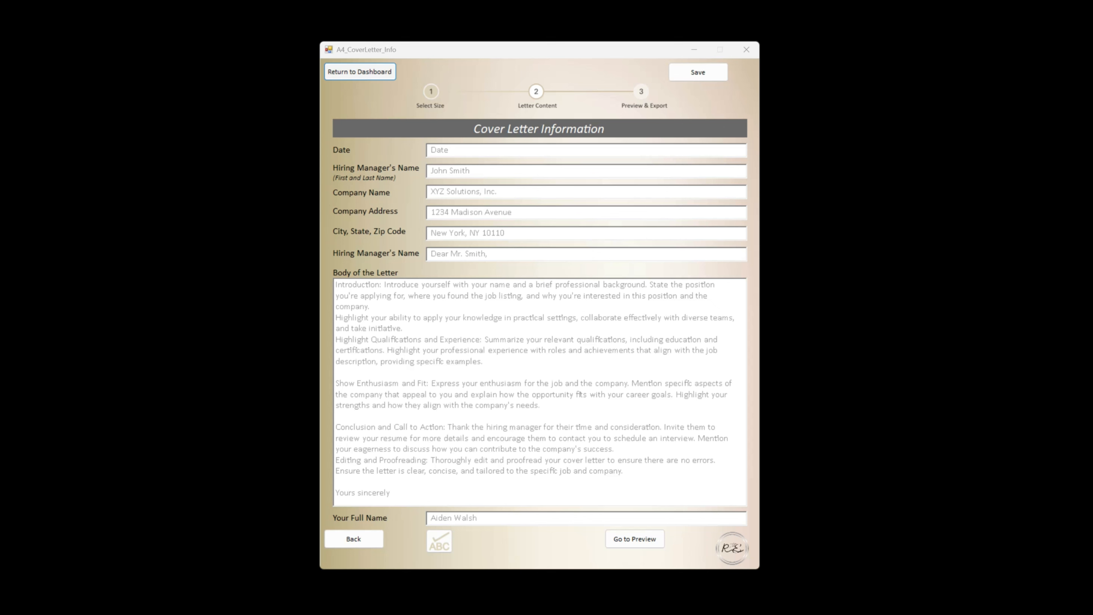
click(444, 147)
text(Date)
click(451, 168)
text(John Smith)
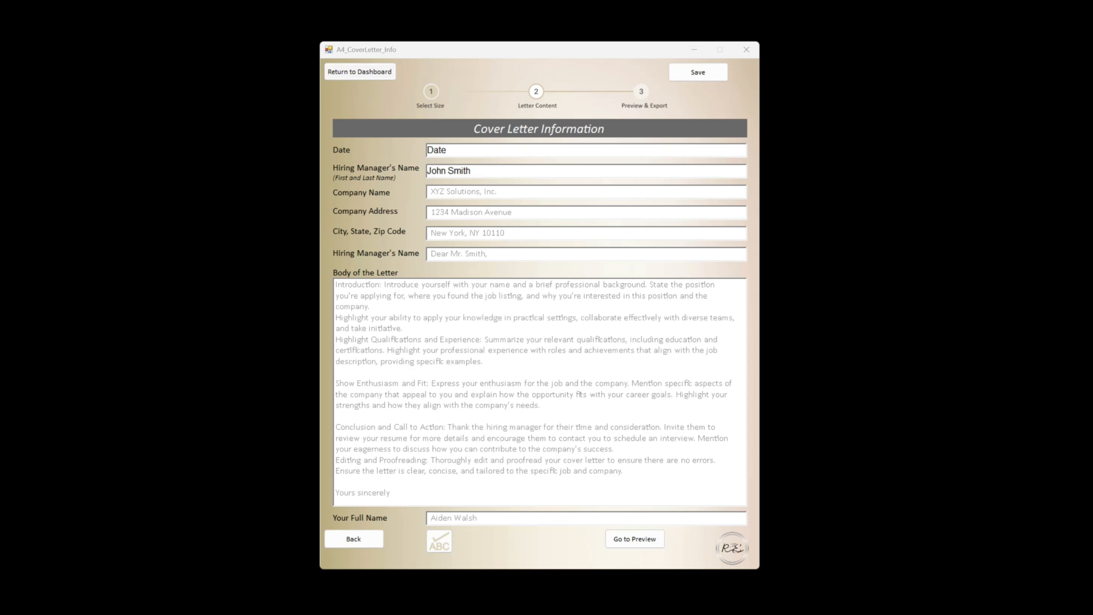
click(447, 192)
text(XYZ Solutions, Inc.)
click(432, 214)
text(1234 Madison Avenue)
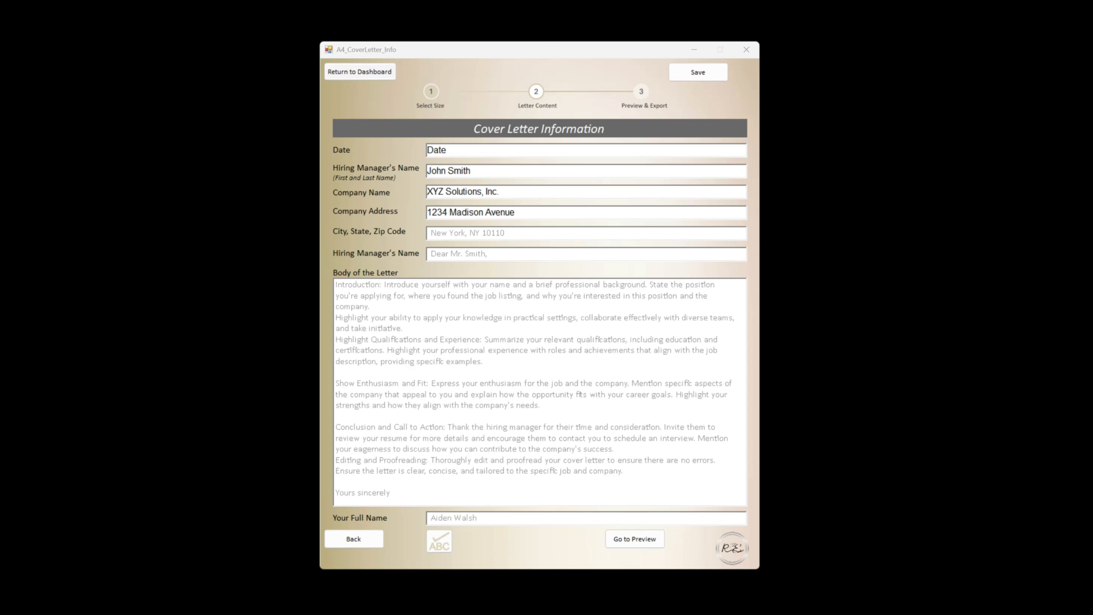
Paste the city, state and ZIP code, and fill in the salutation line
click(432, 233)
text(New York, NY 10110)
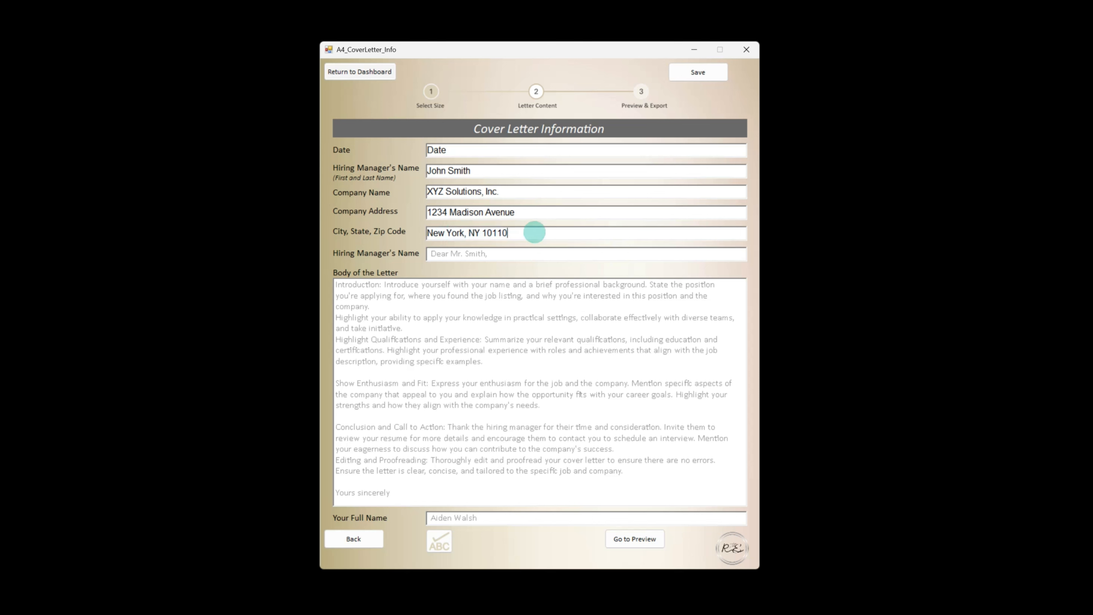
key(Tab)
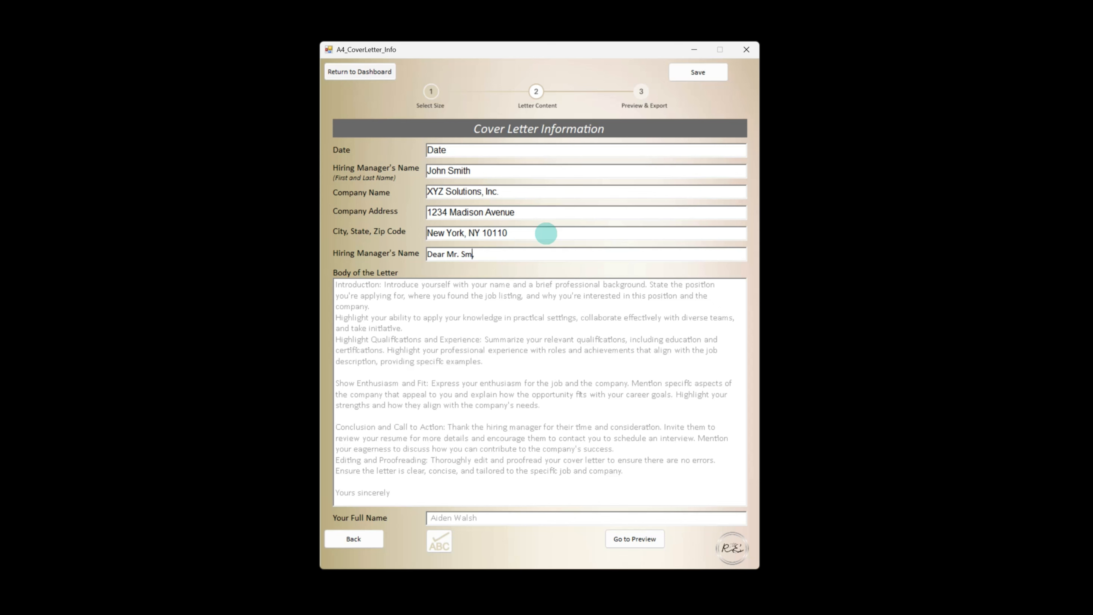
key(Tab)
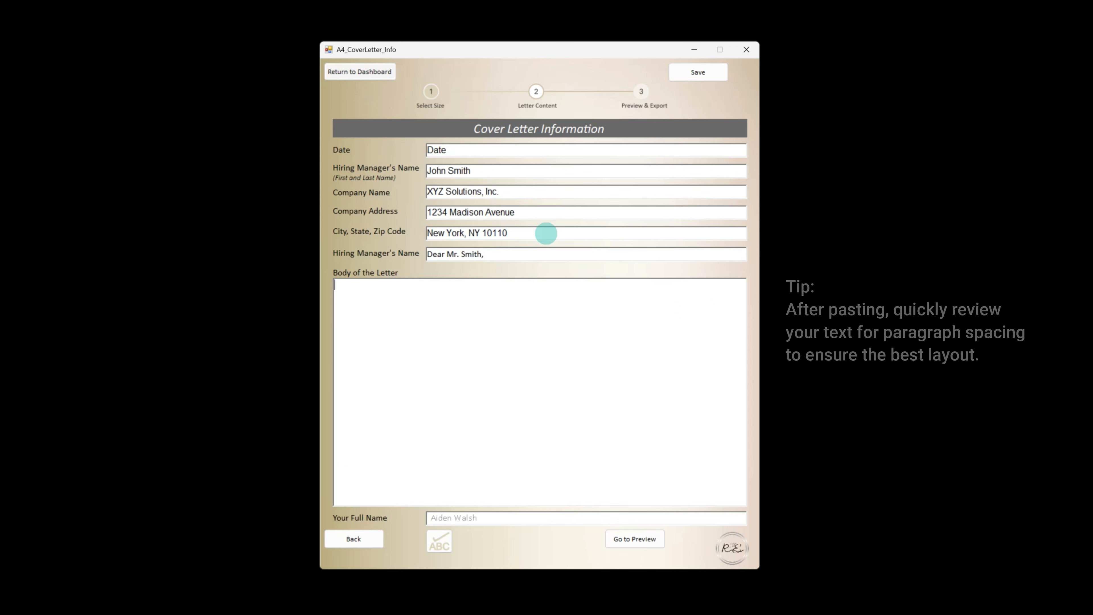
Paste the prepared text into the body of the letter
key(alt+Tab)
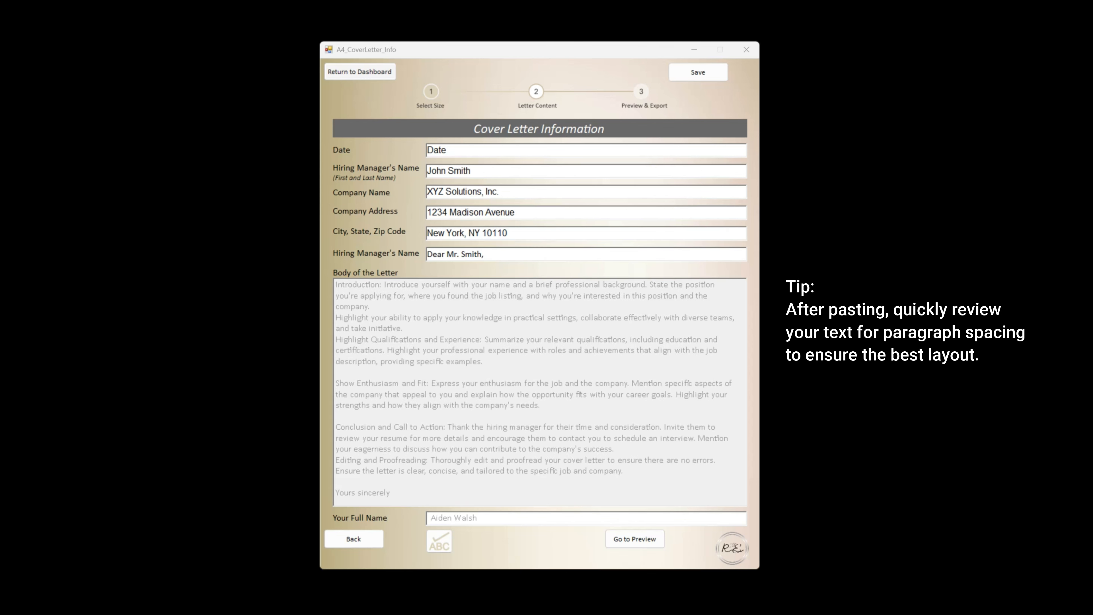
click(408, 322)
text(Introduction: Introduce yourself with your name and a brief professional background. State the position you're applying for, where you found the job listing, and why you're interested in this position and the company.  Highlight Qualifications and Experience: Summarize your relevant qualifications, including education and certifications. Highlight your professional experience with roles and achievements that align with the job description, providing specific examples.  Show Enthusiasm and Fit: Express your enthusiasm for the job and the company. Mention specific aspects of the company that appeal to you and explain how the opportunity fits with your career goals. Highlight your strengths and how they align with the company's needs.  Conclusion and Call to Action: Thank the hiring manager for their time and consideration. Invite them to review your resume for more details and encourage them to contact you to schedule an interview. Mention your eagerness to discuss how you can contribute to the company's success.  Editing and Proofreading: Thoroughly edit and proofread your cover letter to ensure there are no errors. Ensure the letter is clear, concise, and tailored to the specific job and company.  Yours sincerely,)
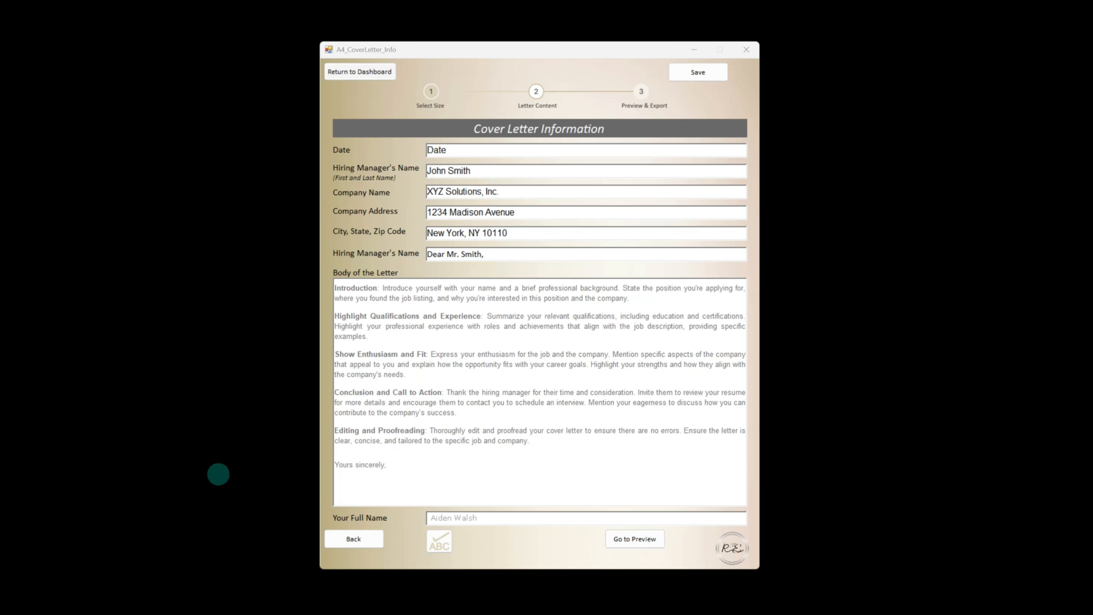
Enter the applicant's full name as the signature and open the cover letter preview
click(454, 517)
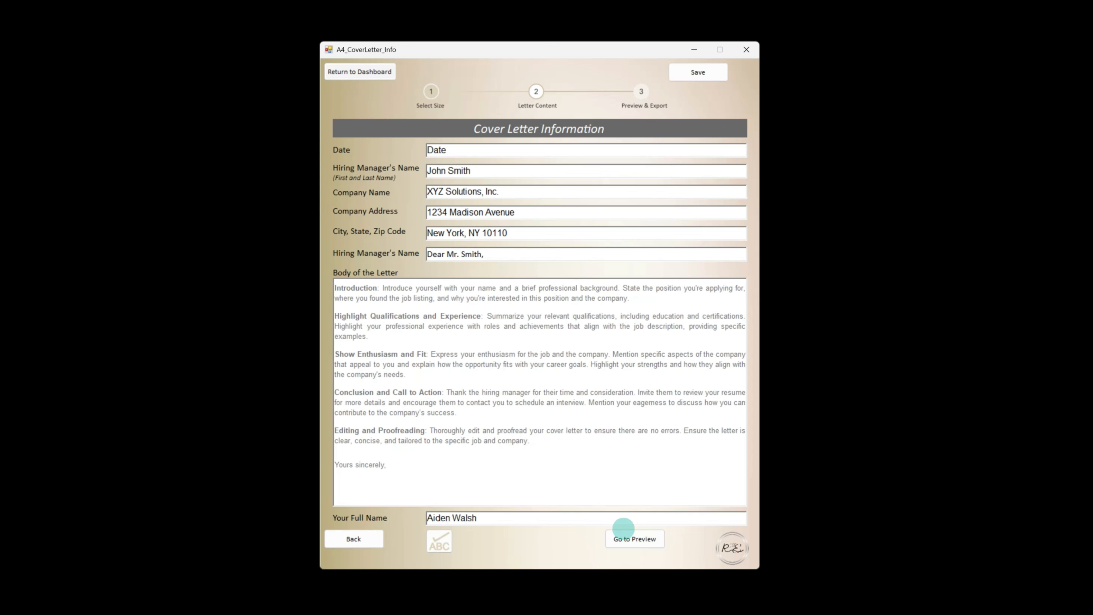
click(636, 539)
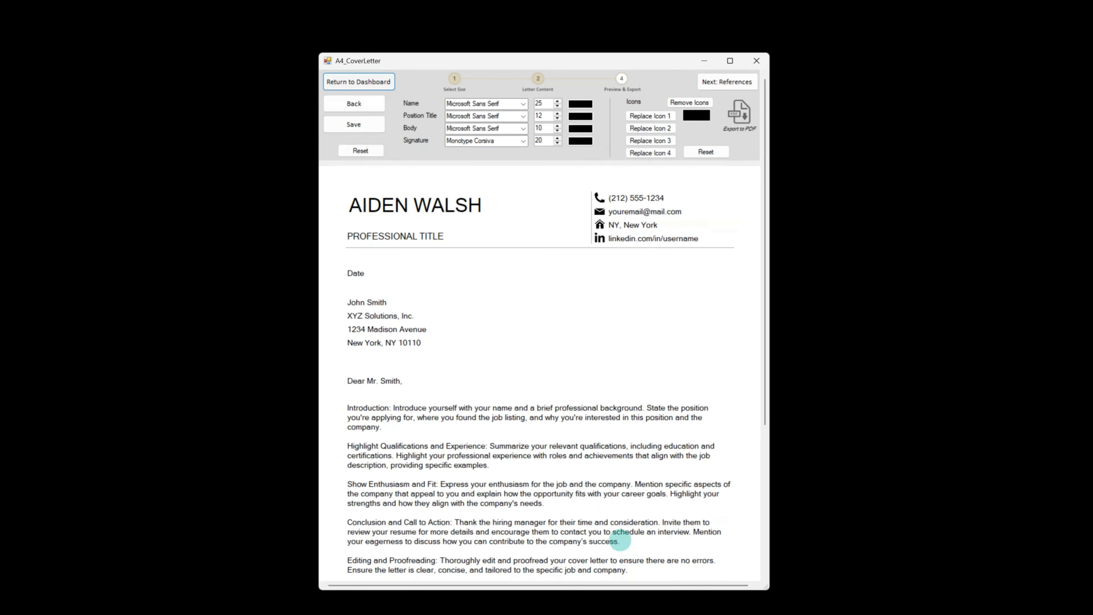
scroll(543, 419, down, 3)
scroll(544, 418, down, 2)
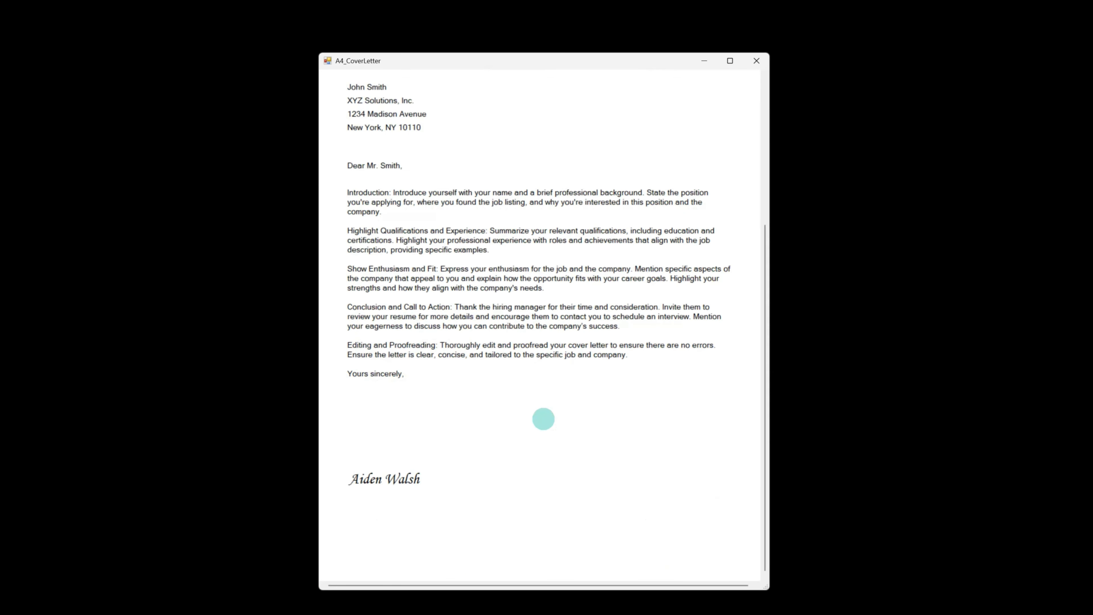
scroll(543, 418, up, 3)
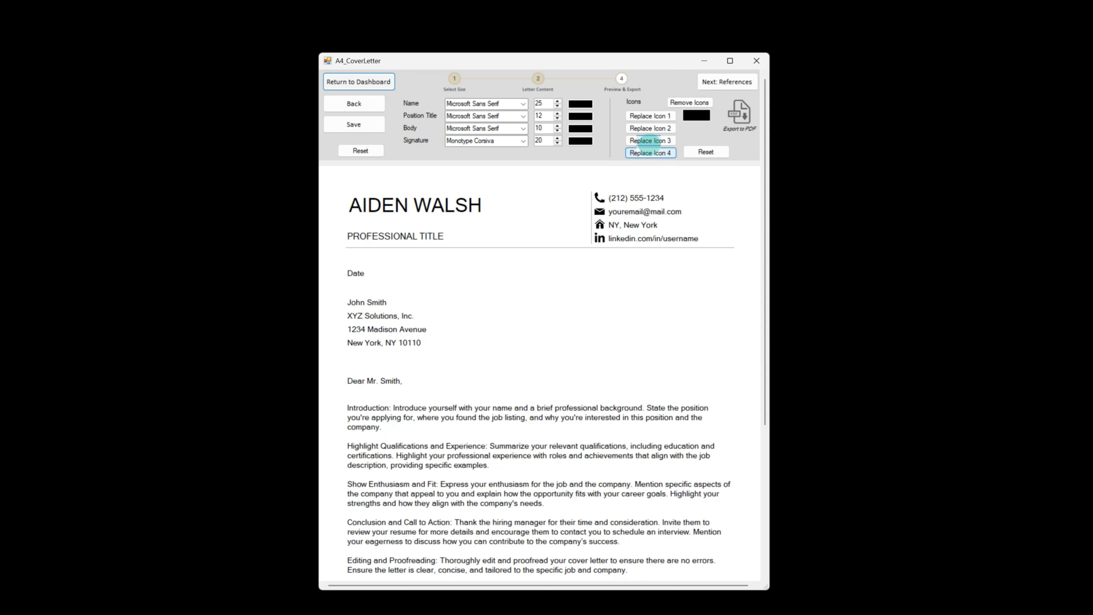
Start an A4 references page and paste the first reference's name, position title, organization and phone number
click(728, 81)
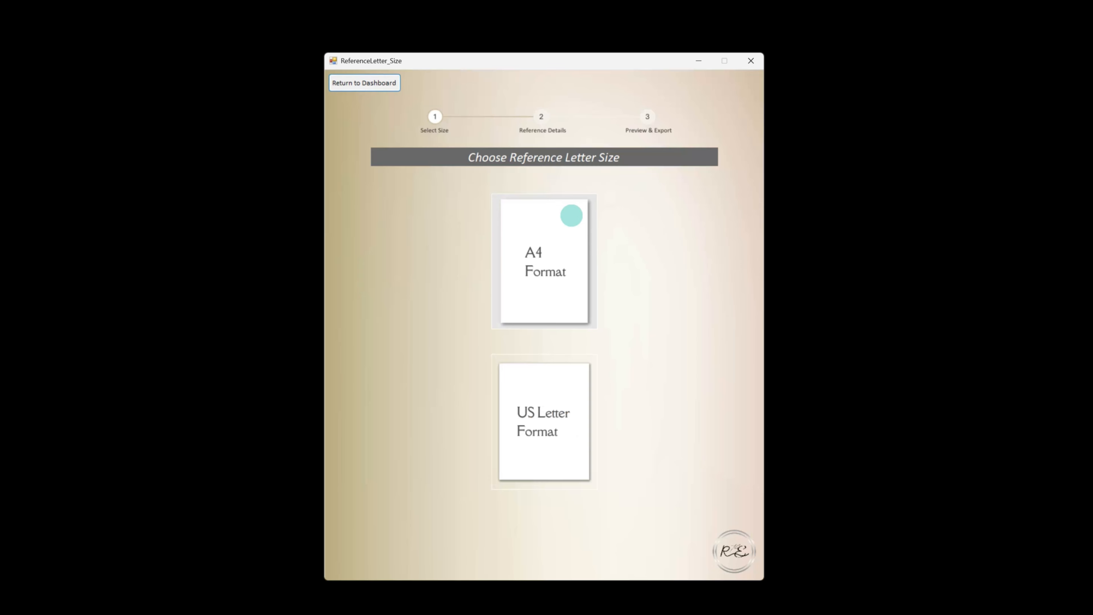
click(568, 215)
click(398, 178)
text(Reference Name)
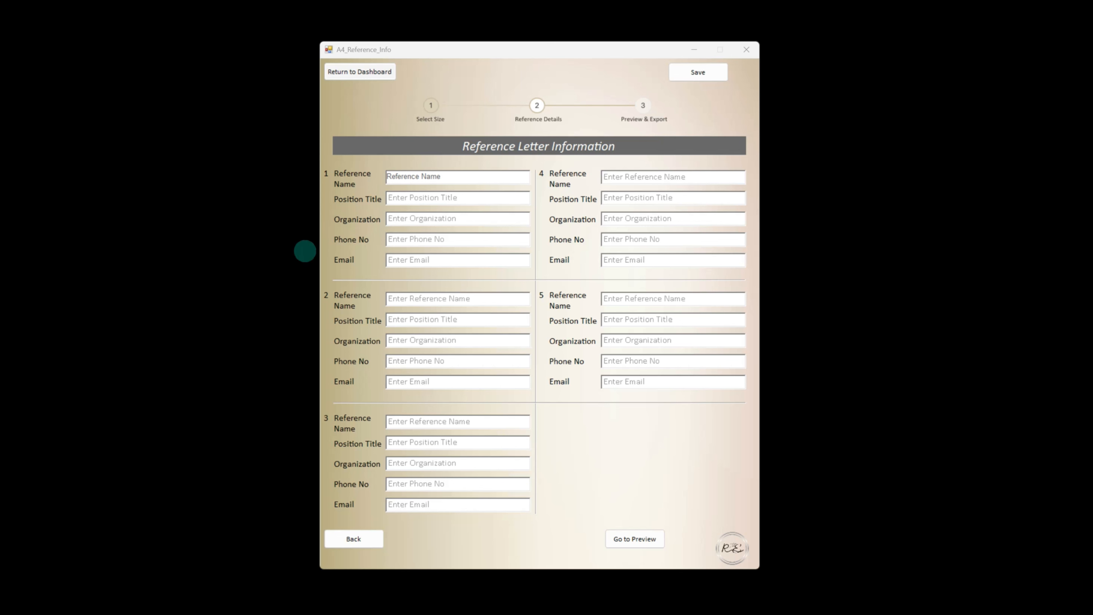
click(404, 198)
text(Position Title)
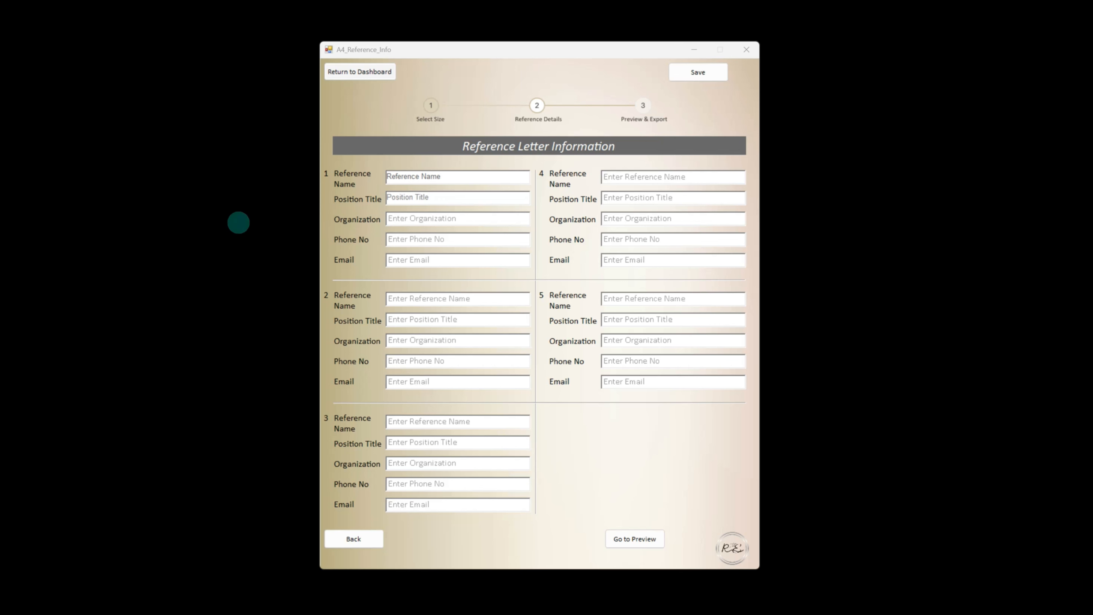
click(401, 219)
text(Organization)
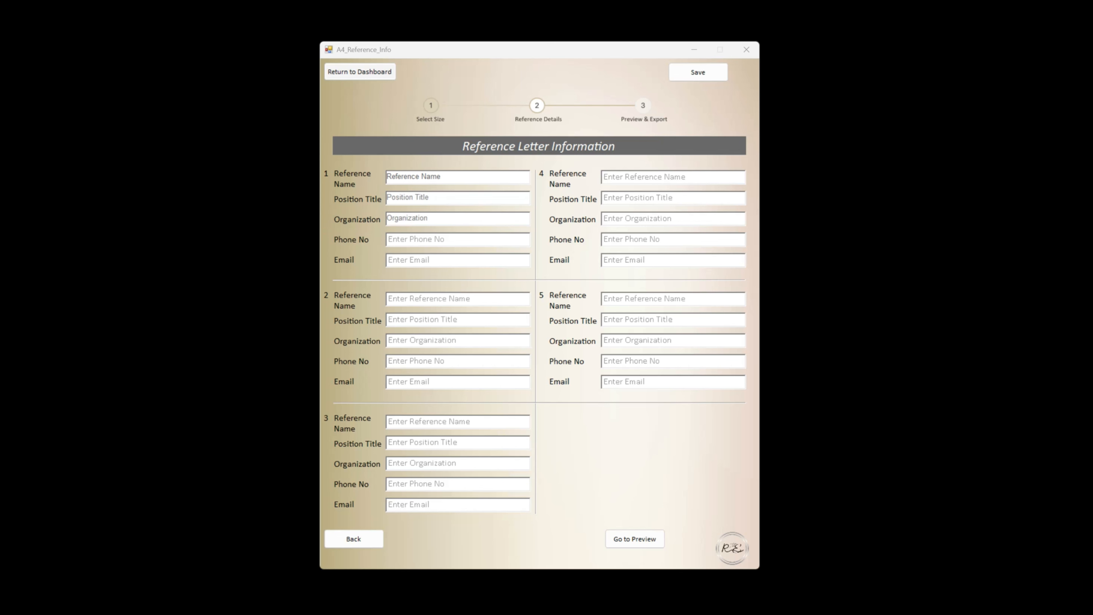
click(416, 239)
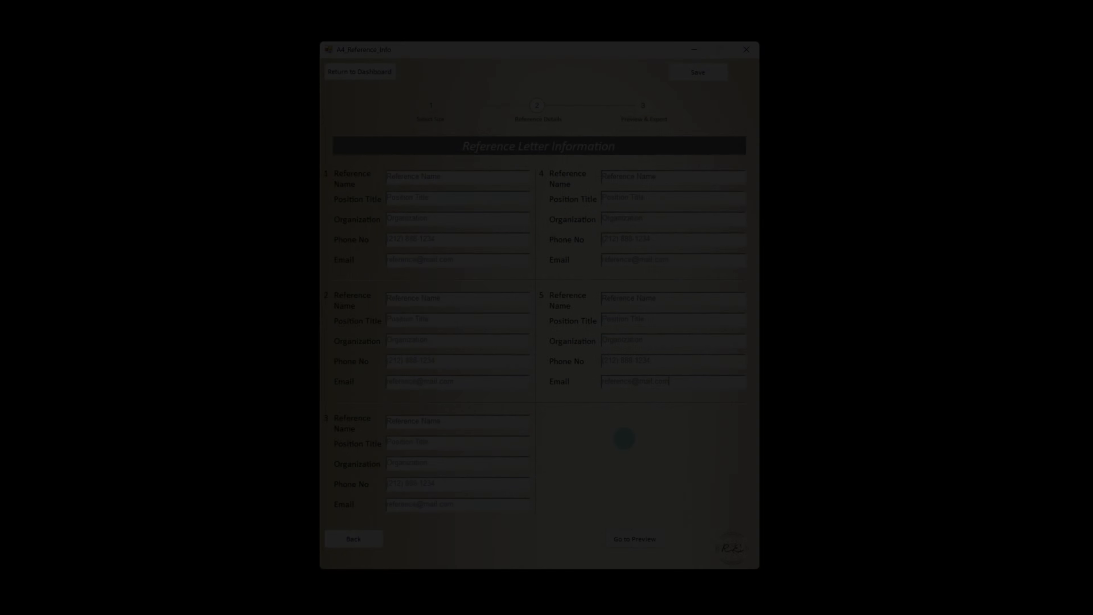
Open the references preview and review the listed references
click(621, 539)
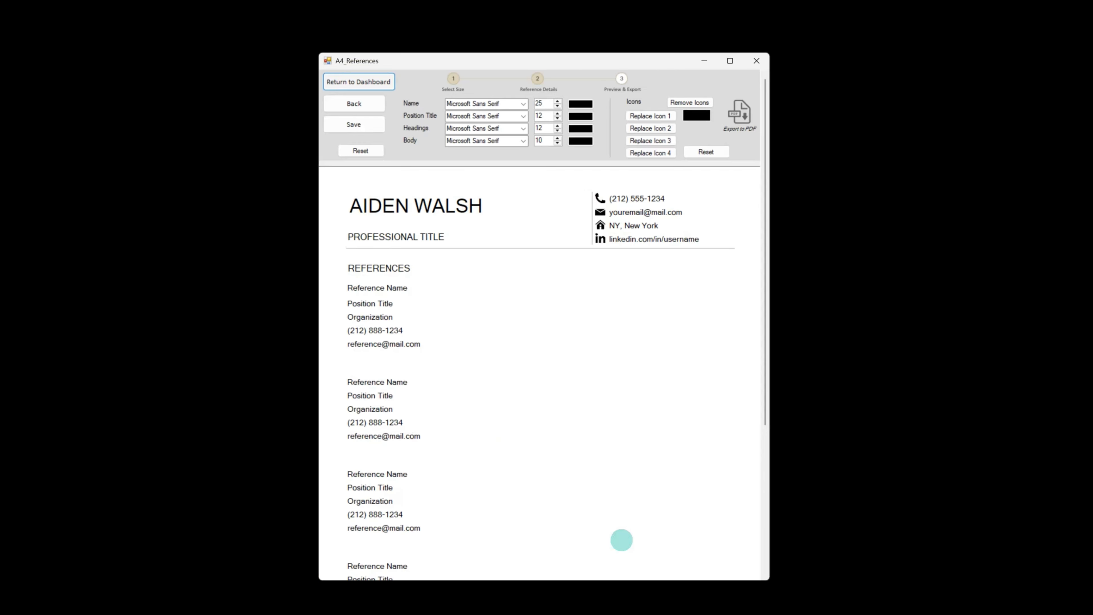
scroll(589, 454, down, 5)
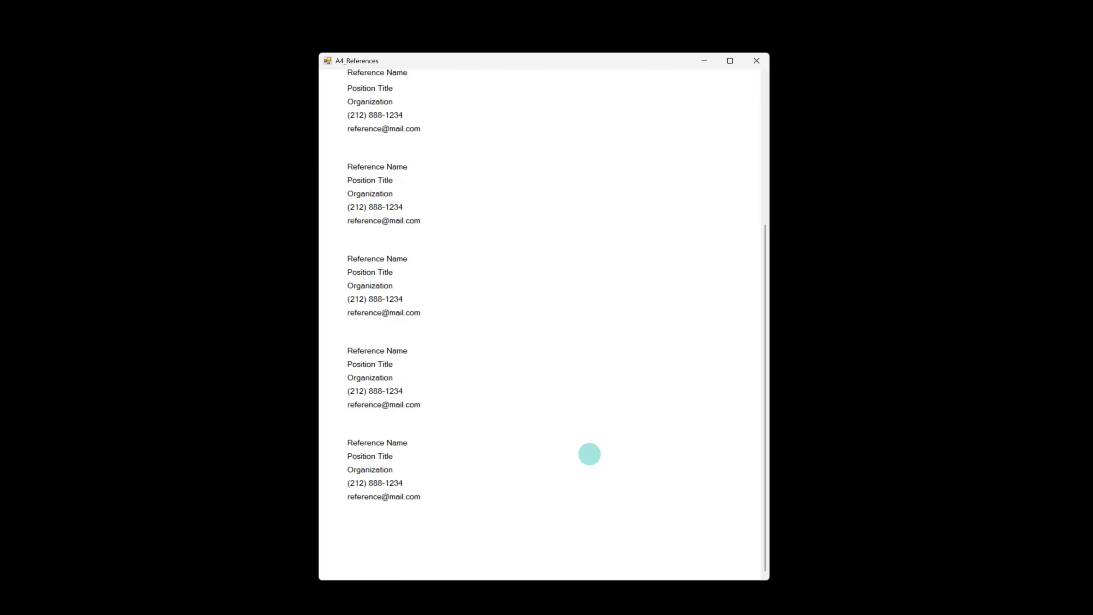
scroll(589, 453, up, 5)
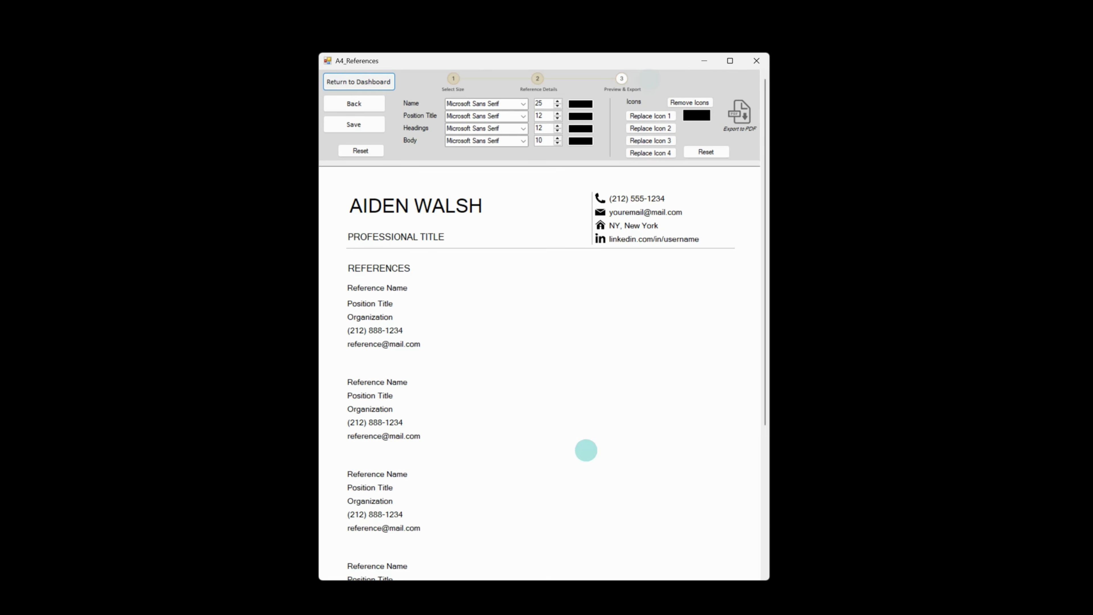